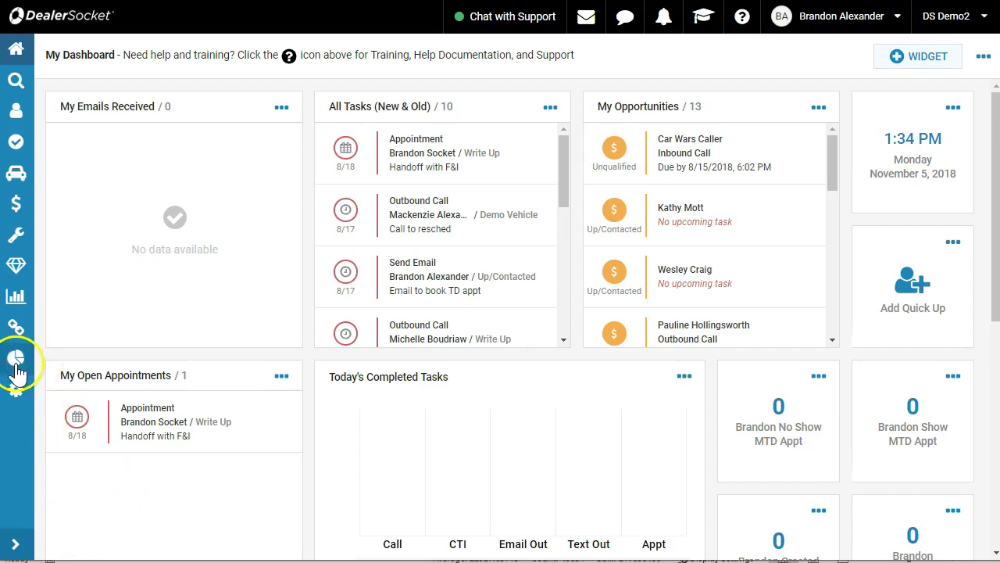
Open List Builder from the Marketing Tools sidebar menu.
click(16, 367)
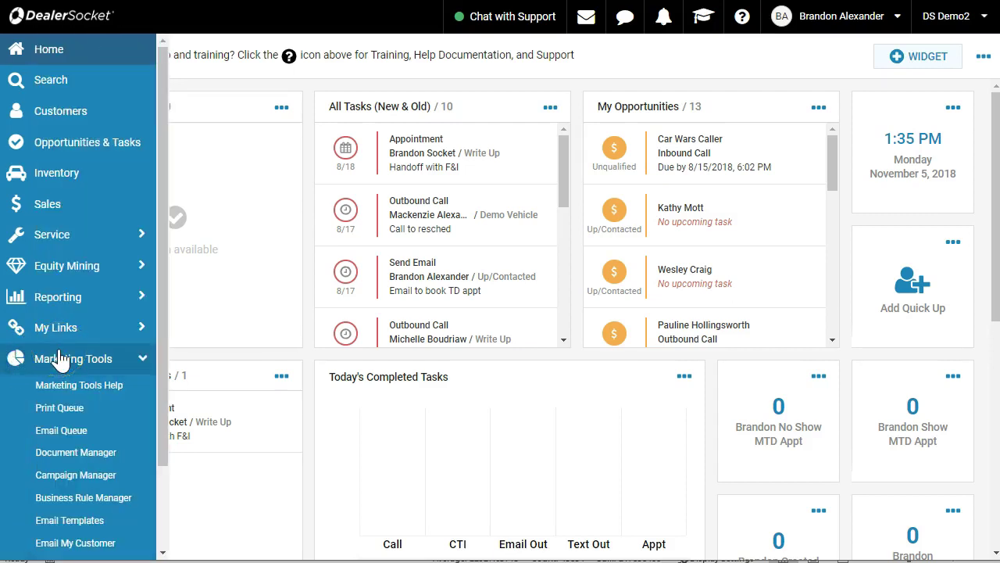
scroll(47, 353, down, 1)
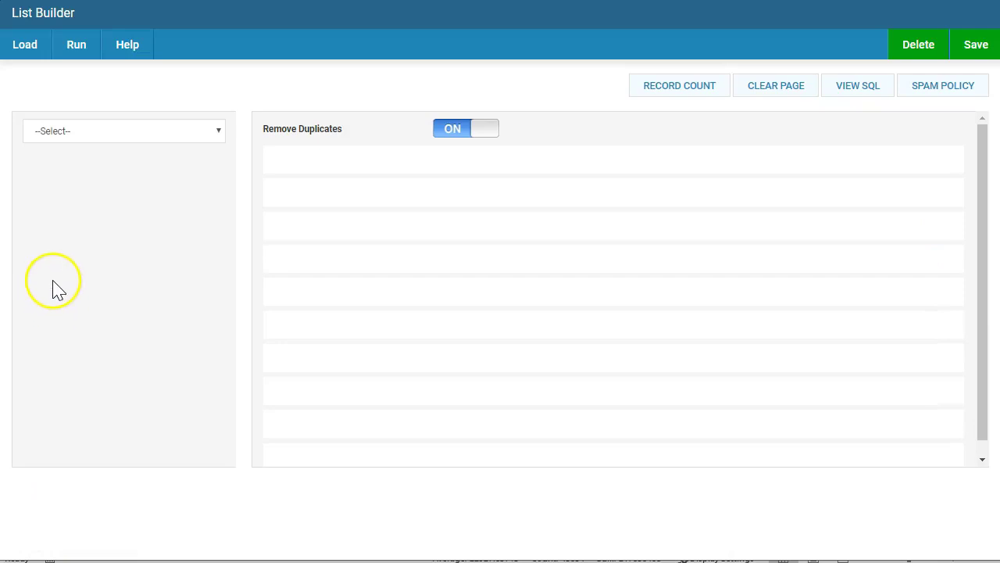
Query Vehicle records and add a saved criterion: Model is like Cruze.
click(74, 130)
click(76, 187)
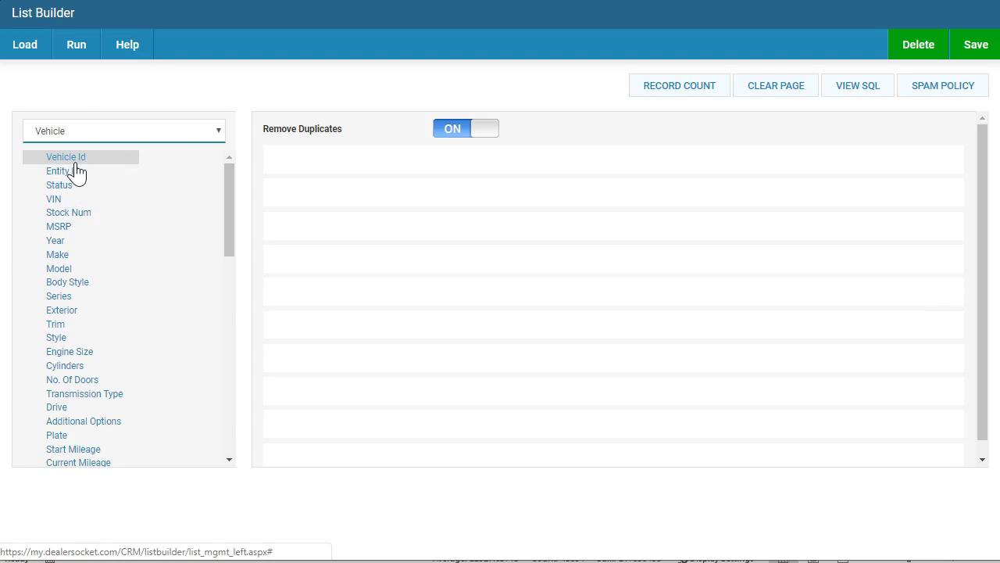
click(60, 269)
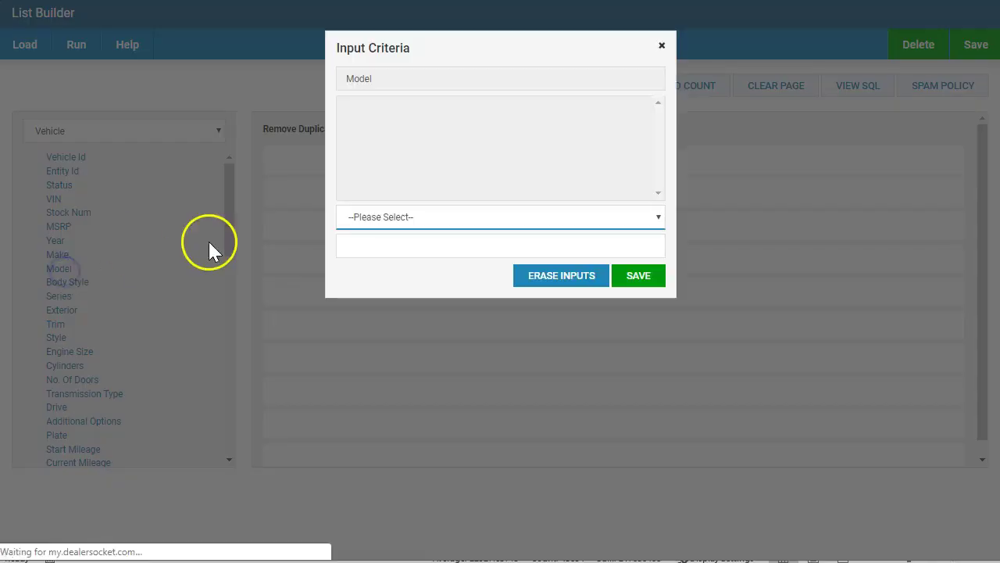
click(380, 219)
click(380, 259)
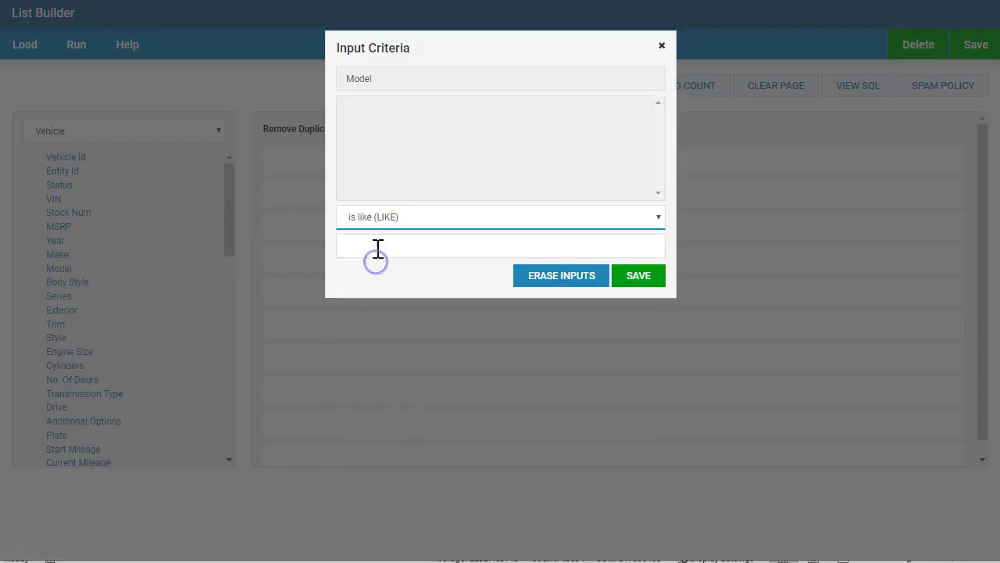
click(377, 247)
text(Cr)
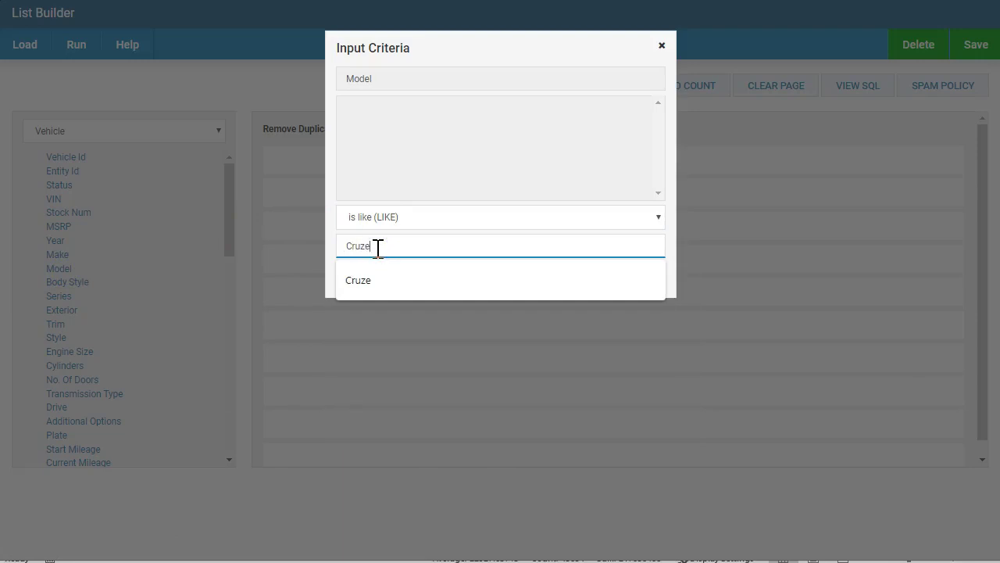
text(uze)
click(379, 281)
click(641, 275)
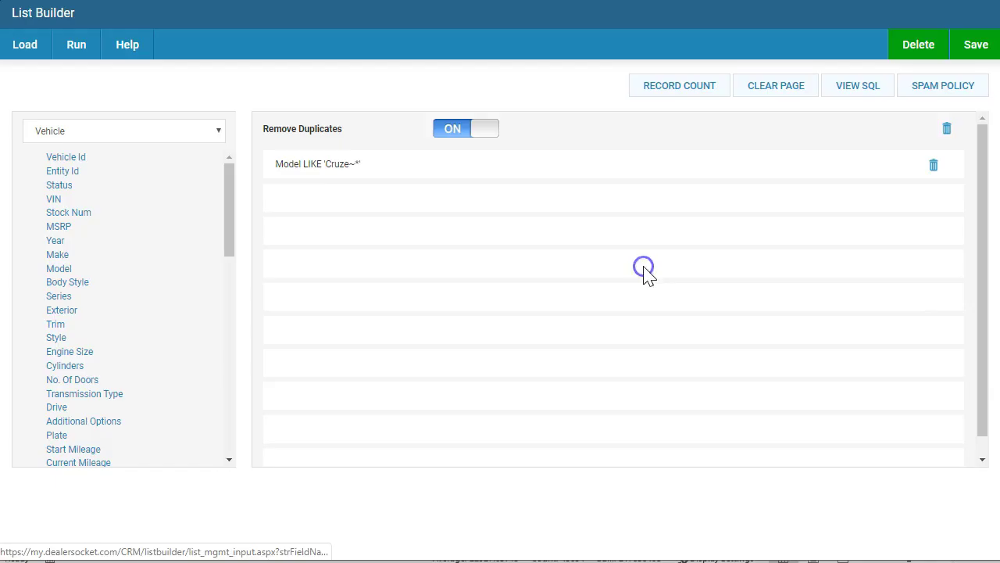
Add a saved Purchase Date criterion between 1/1/2016 and 11/5/2018.
scroll(140, 346, down, 4)
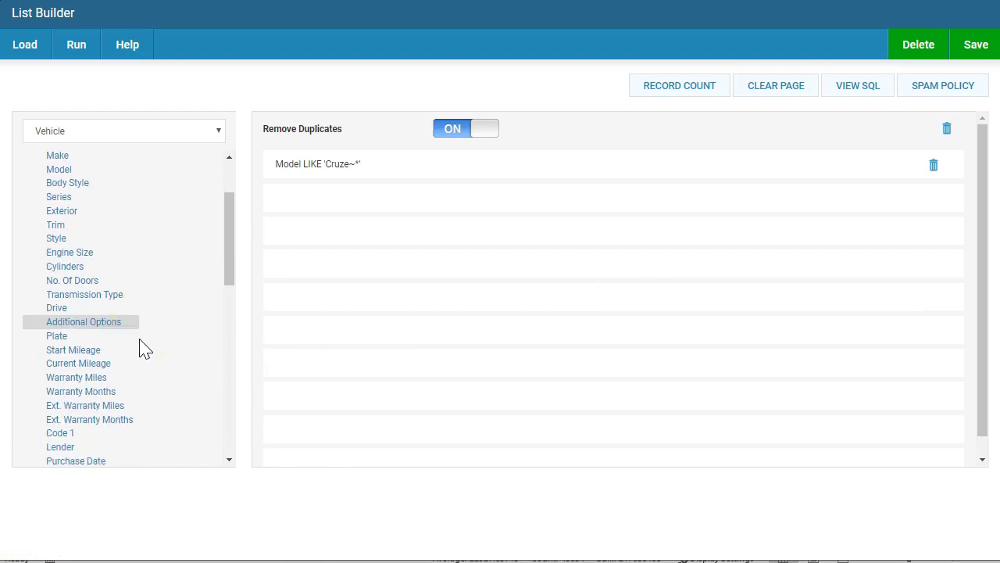
click(90, 407)
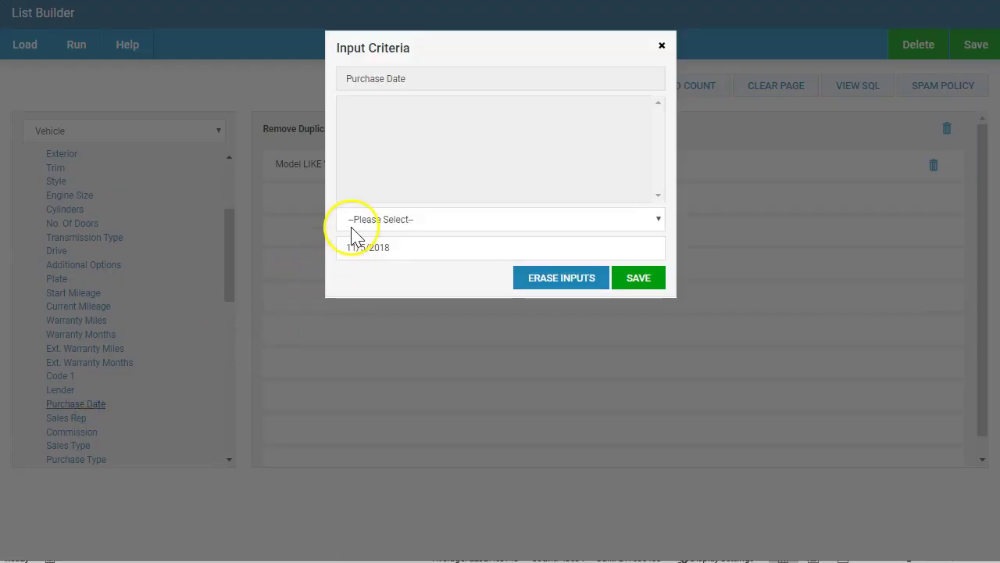
click(351, 224)
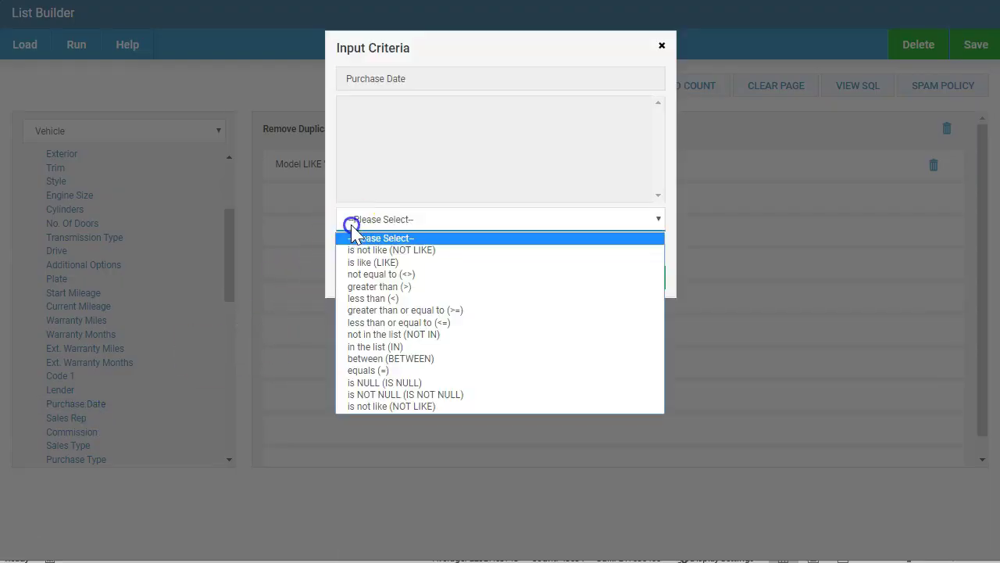
click(383, 358)
click(406, 247)
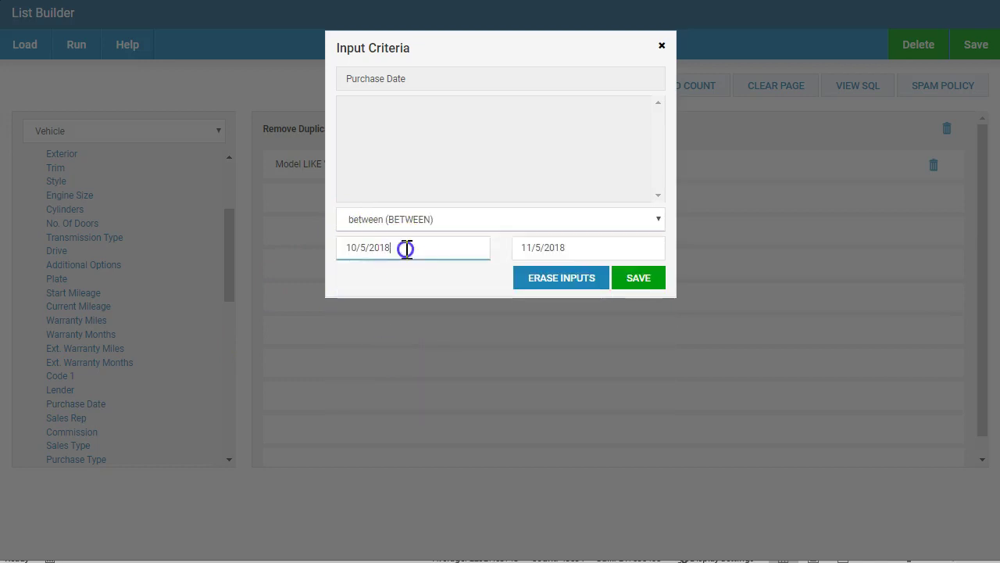
double_click(406, 248)
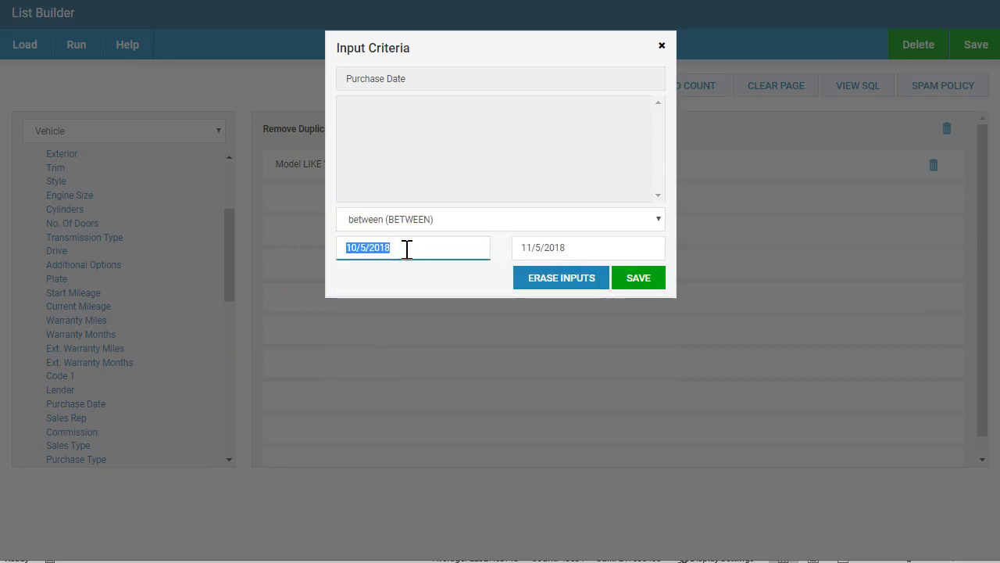
text(1/1/2016)
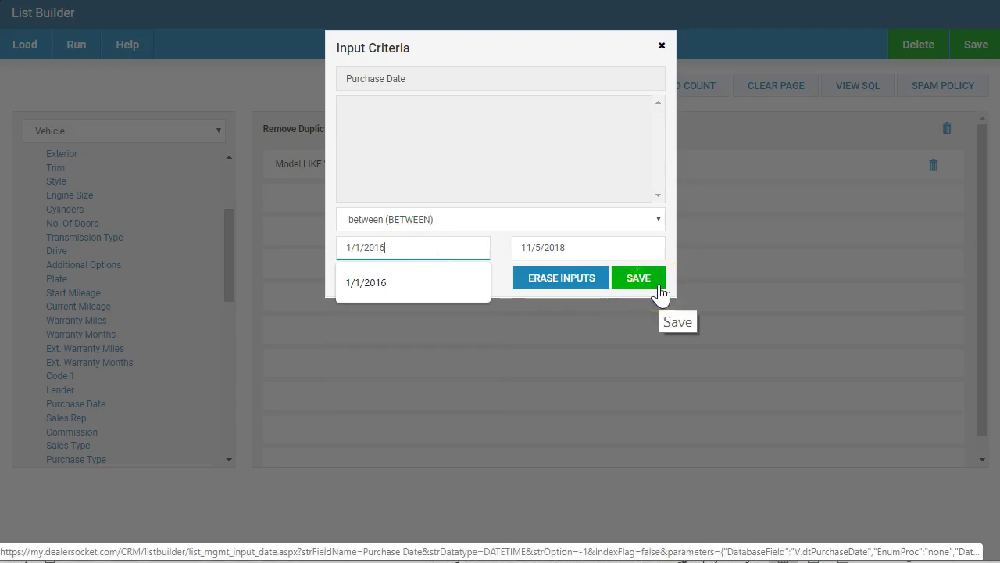
click(660, 286)
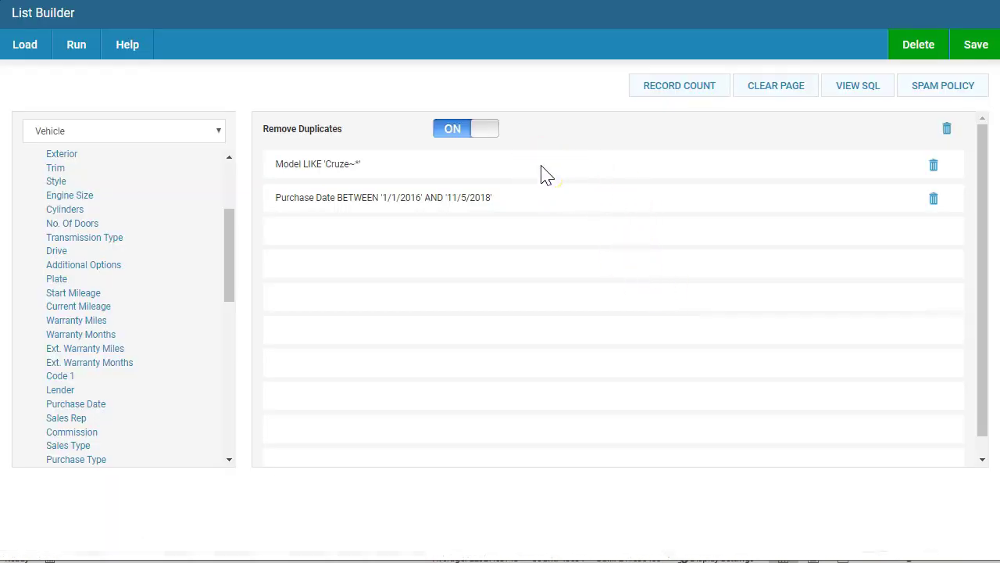
Run the Cruze query, select all resulting vehicles and bring up Export to Excel.
click(78, 49)
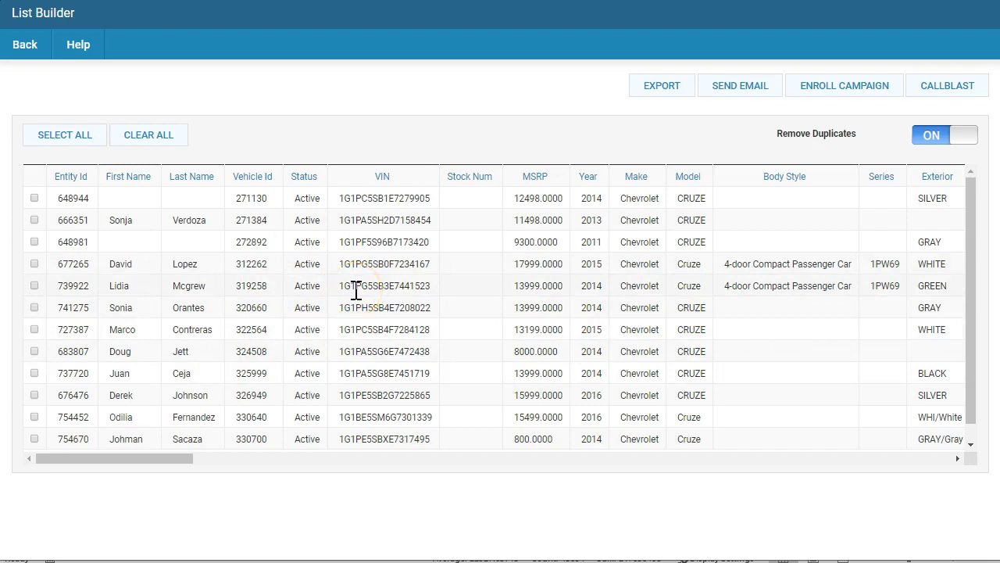
click(74, 149)
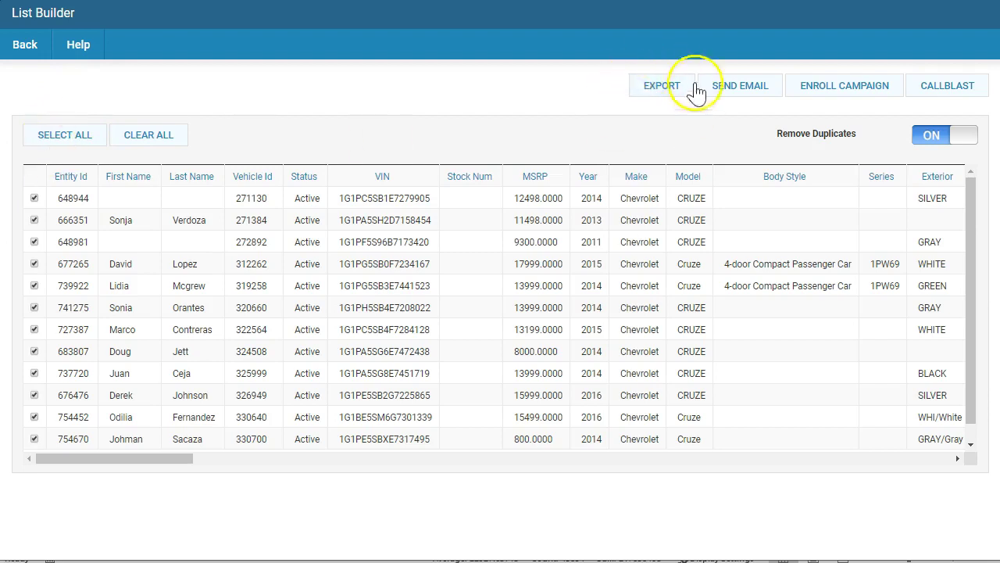
click(661, 97)
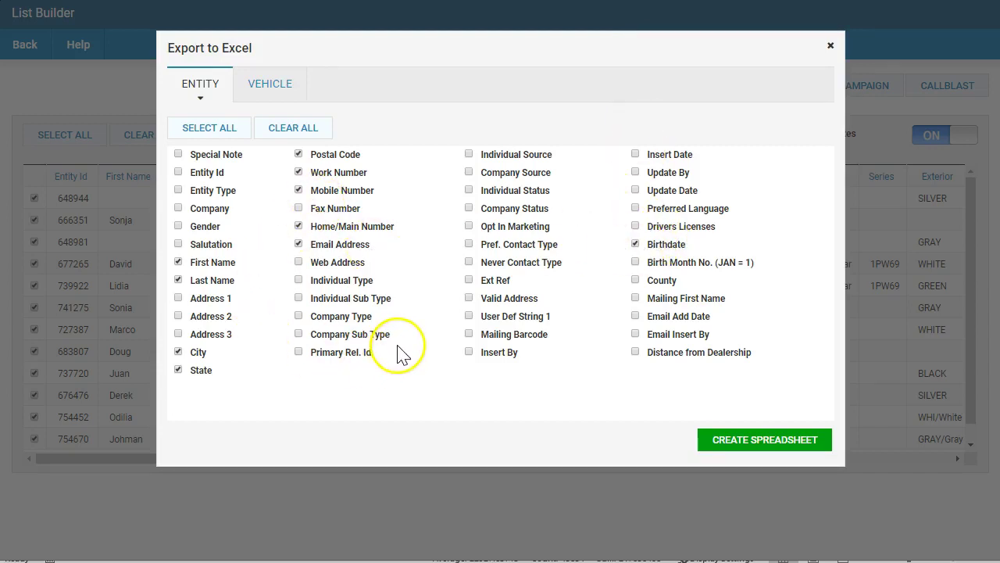
Clear all entity fields, then check First/Last Name, City, State, Postal Code, phones, Email, Birthdate.
click(300, 139)
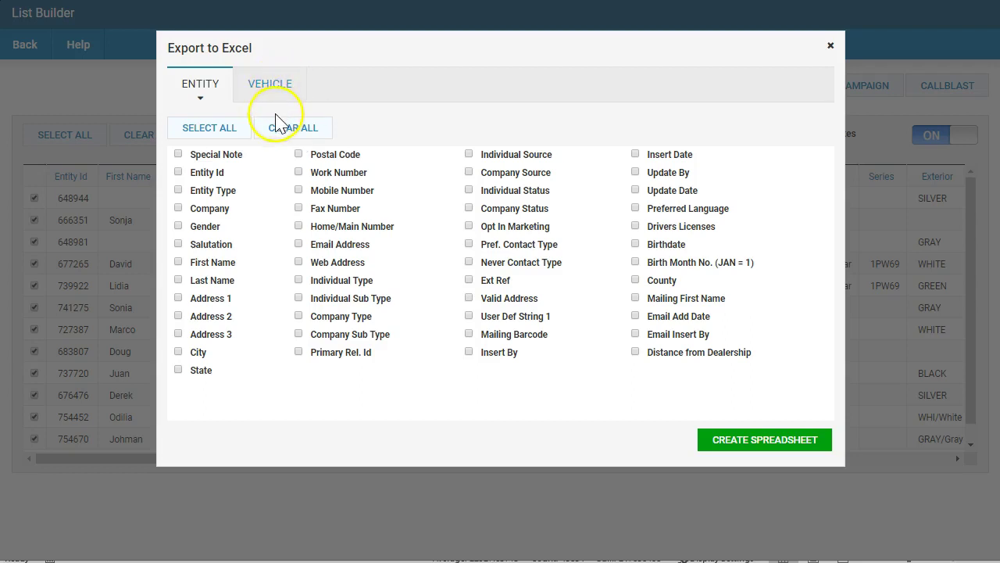
click(178, 262)
click(179, 280)
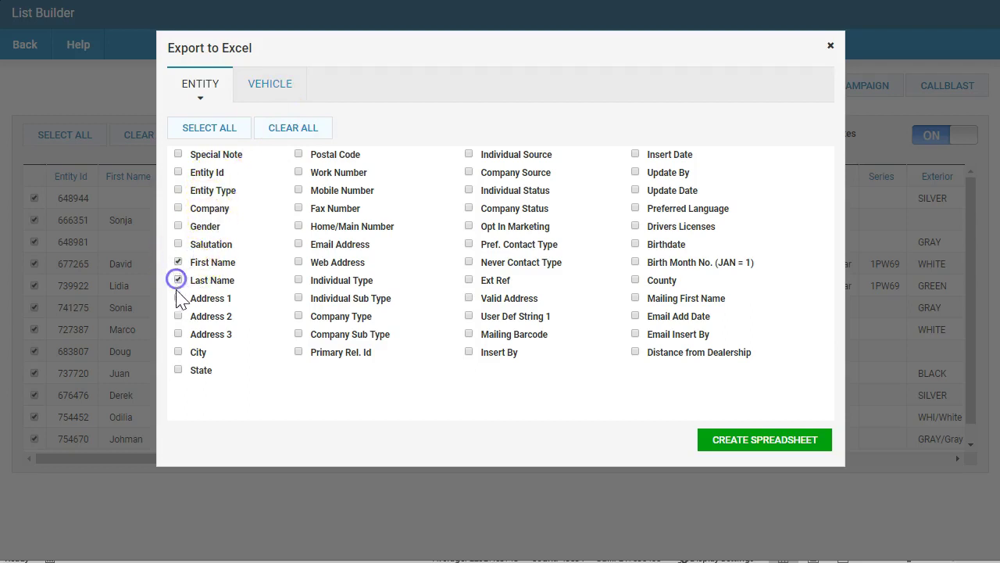
click(178, 352)
click(178, 370)
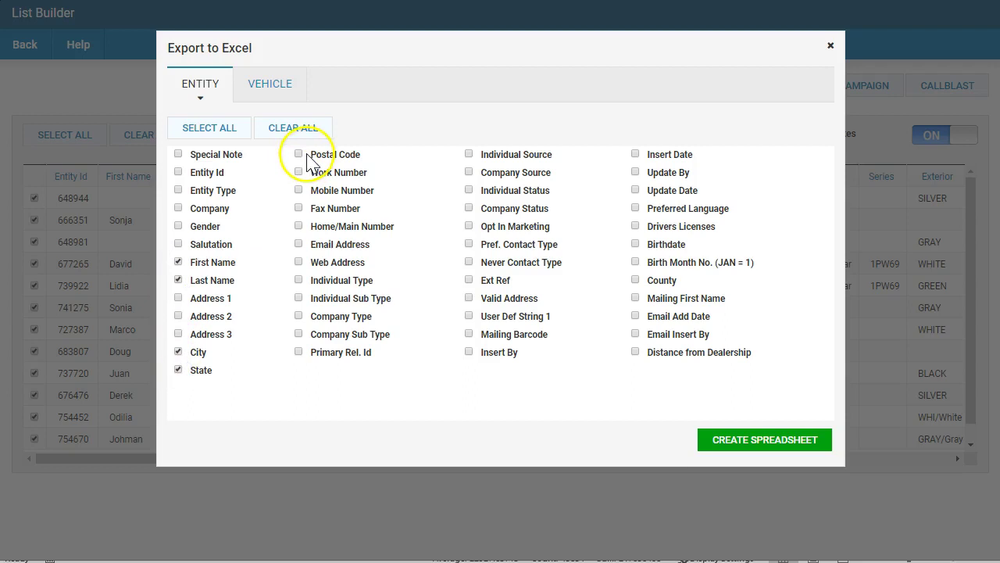
click(298, 153)
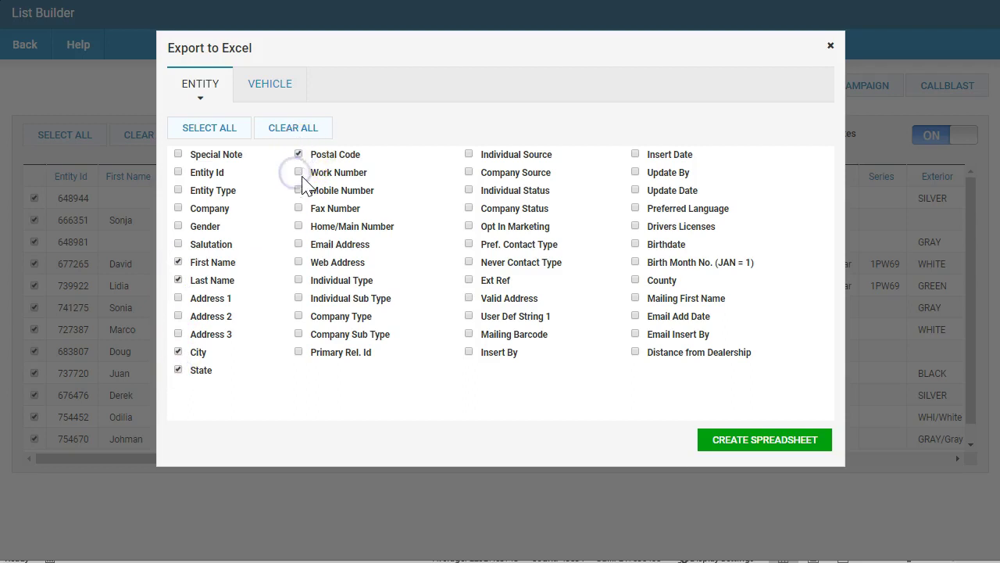
click(299, 172)
click(299, 226)
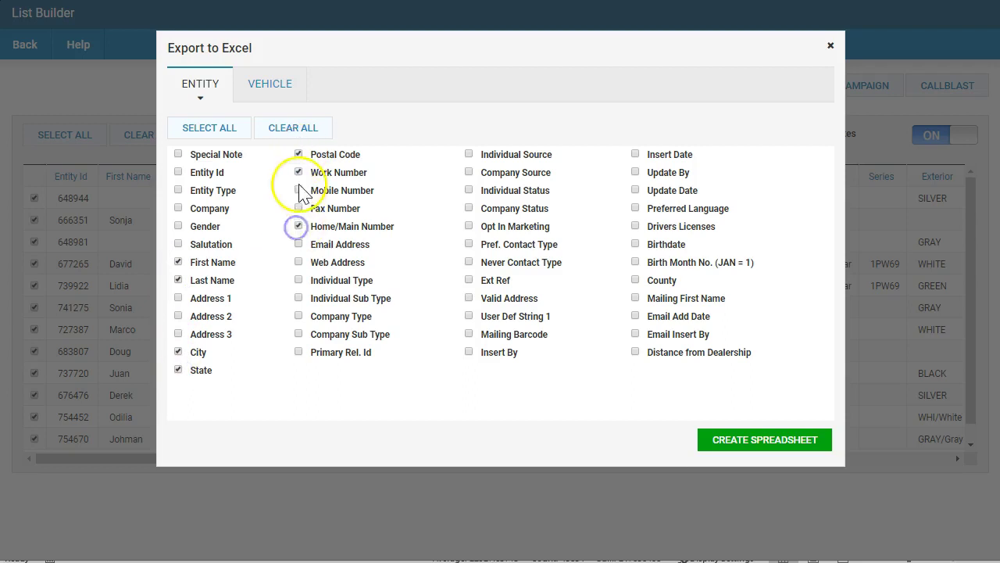
click(298, 190)
click(299, 244)
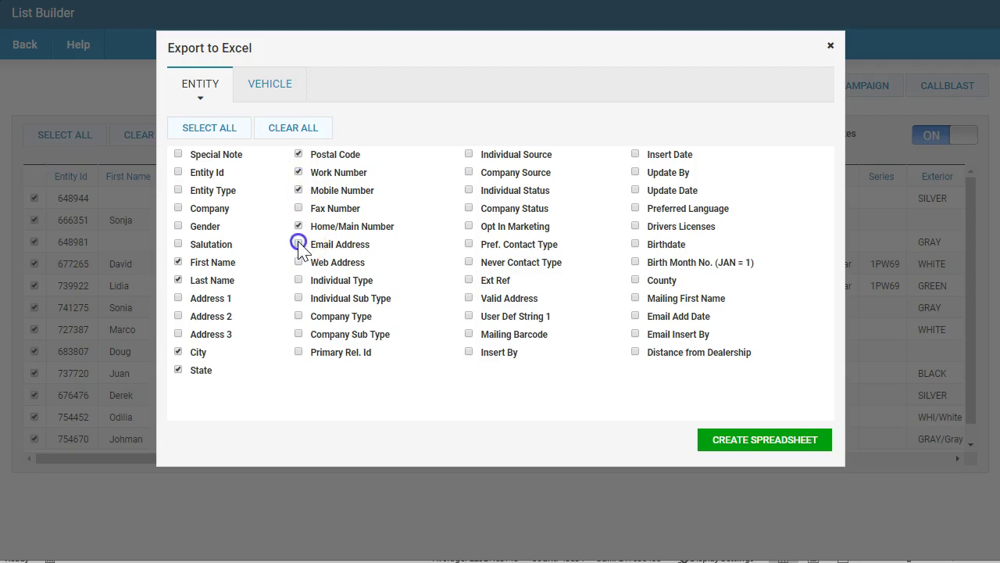
click(636, 245)
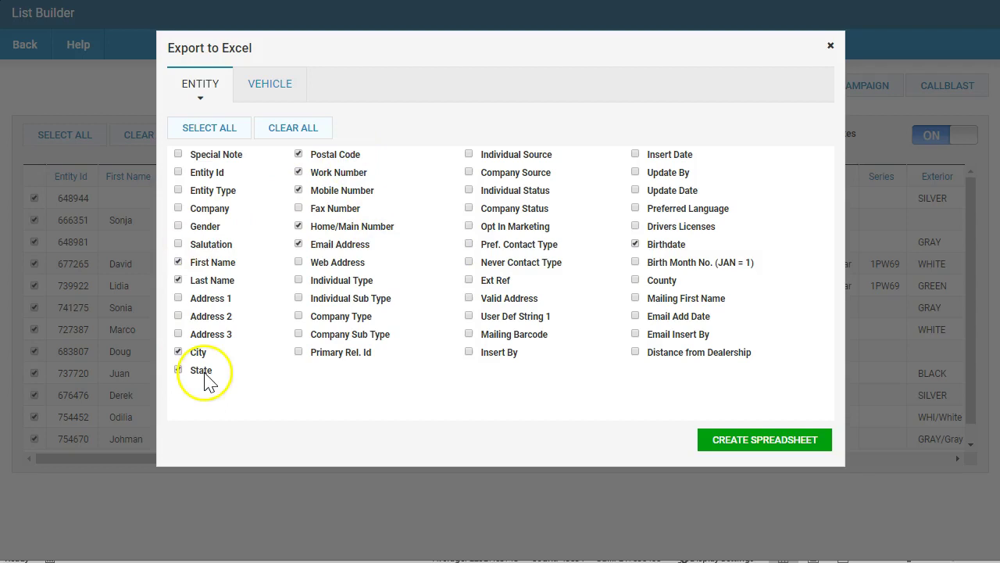
In the Vehicle fields, check VIN, Year, Make, Model and Purchase Date for export.
click(271, 93)
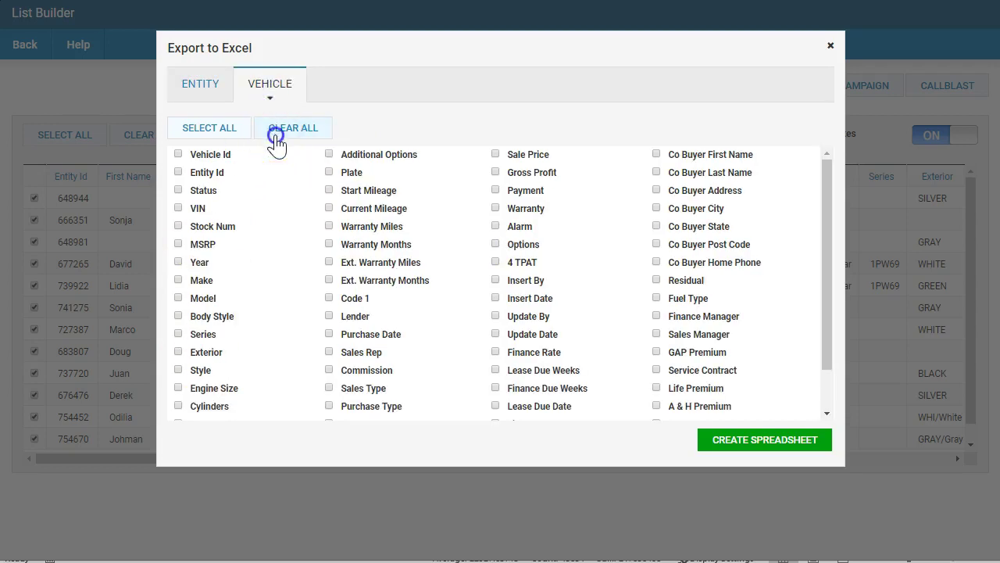
click(178, 208)
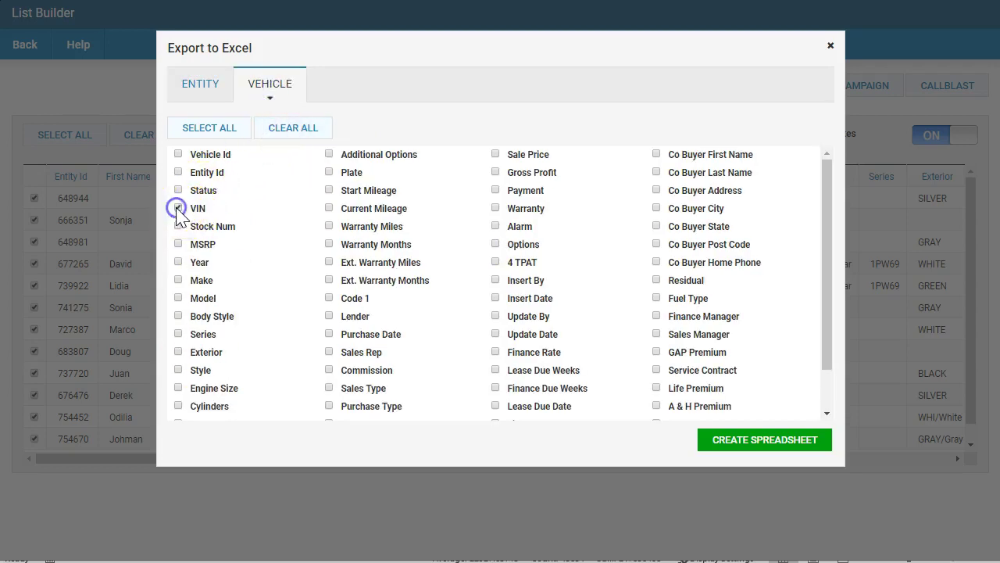
click(178, 280)
click(178, 262)
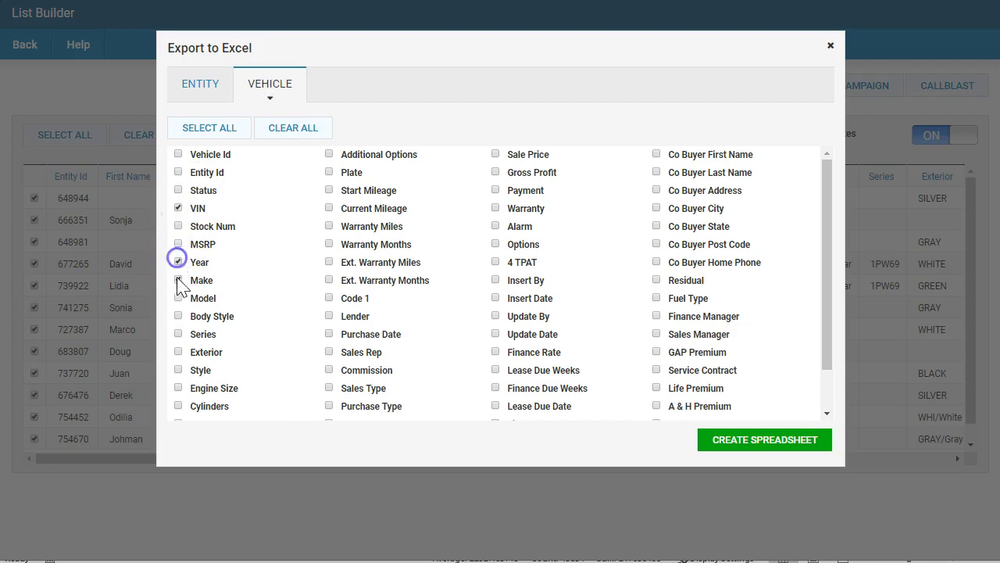
click(179, 297)
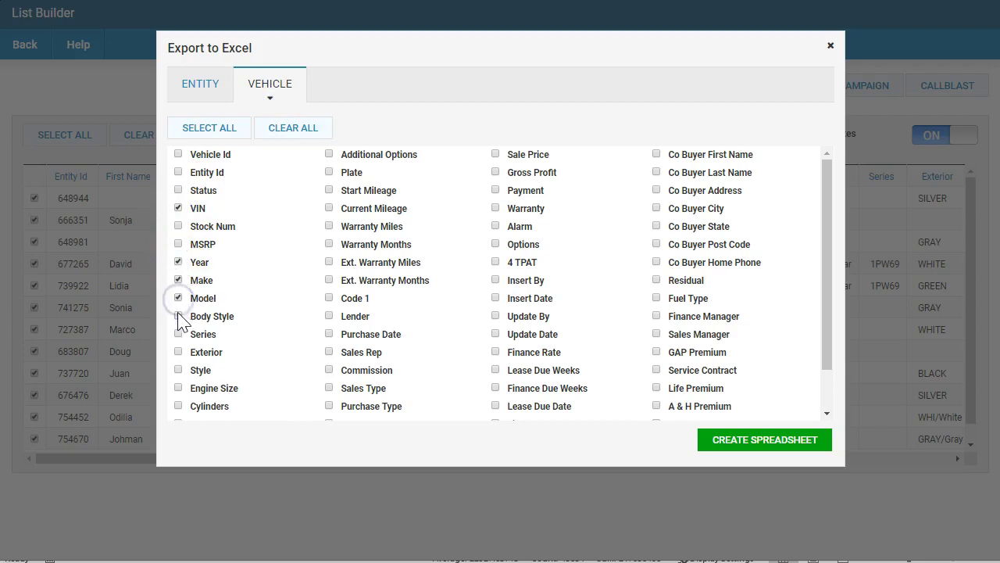
click(329, 333)
Generate the Excel export and open the mydata (96) workbook.
click(205, 420)
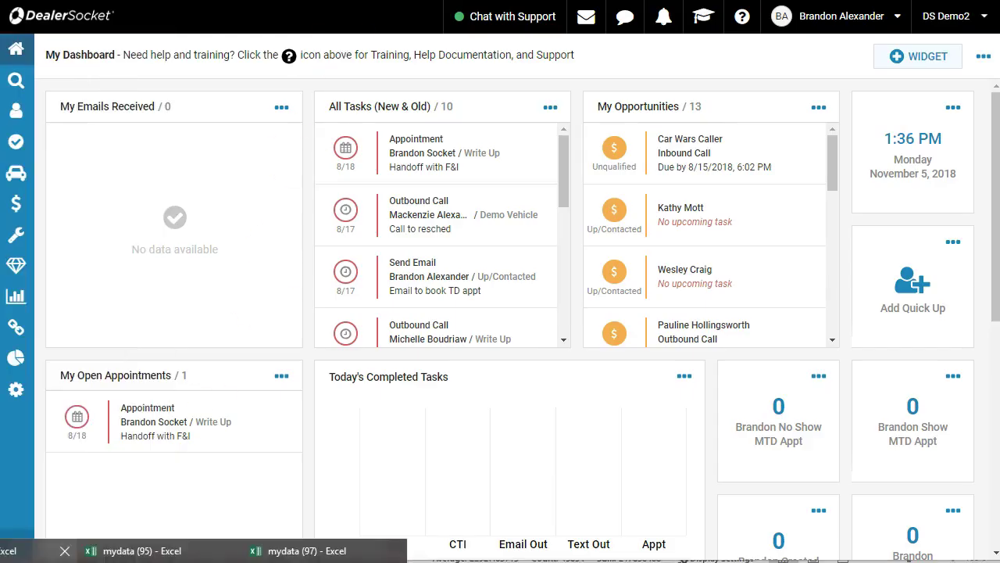
click(286, 549)
key(ctrl+a)
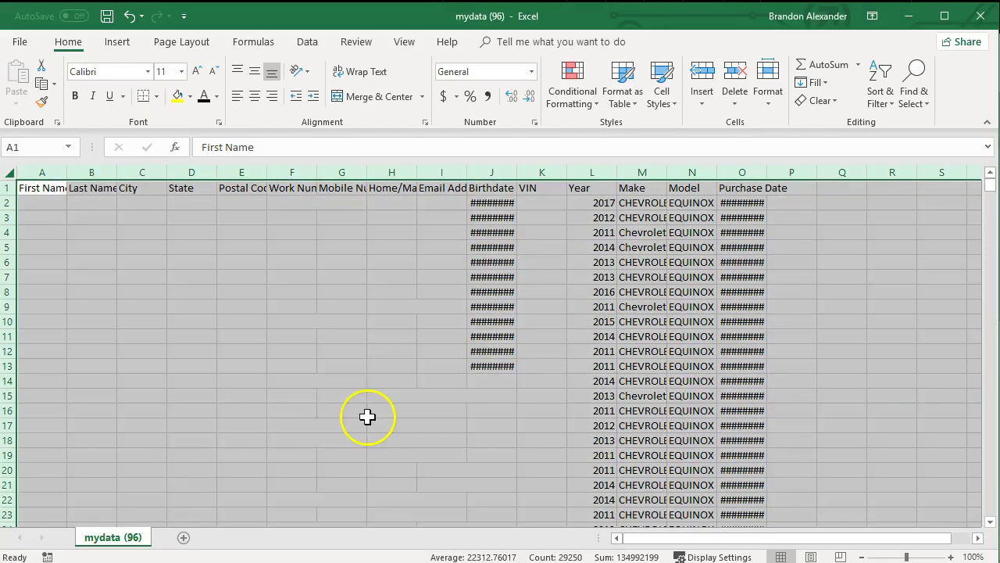
Move the mydata (96) sheet into BrandonSocketMacroSegementingData.xlsm before Formula Page.
right_click(117, 539)
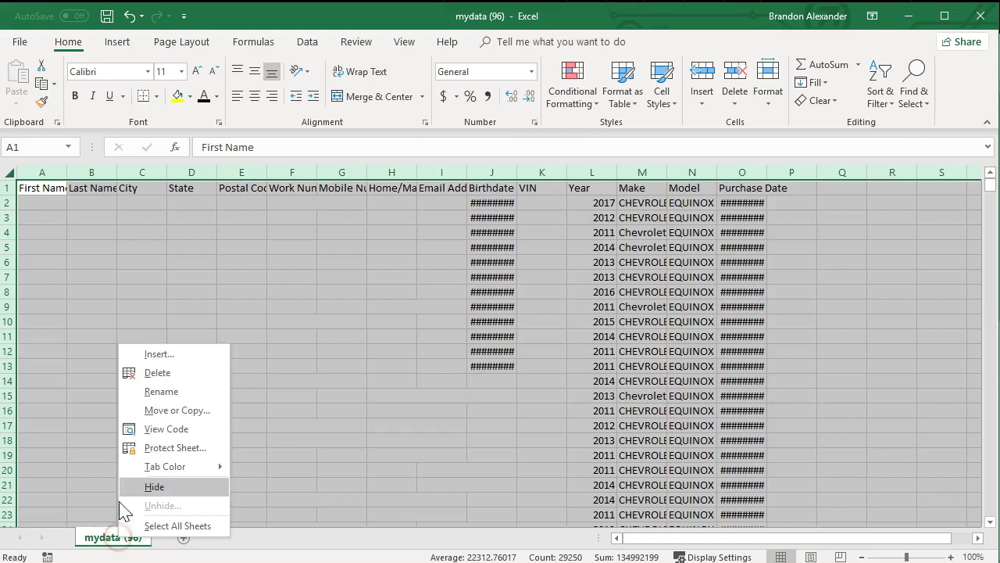
click(161, 413)
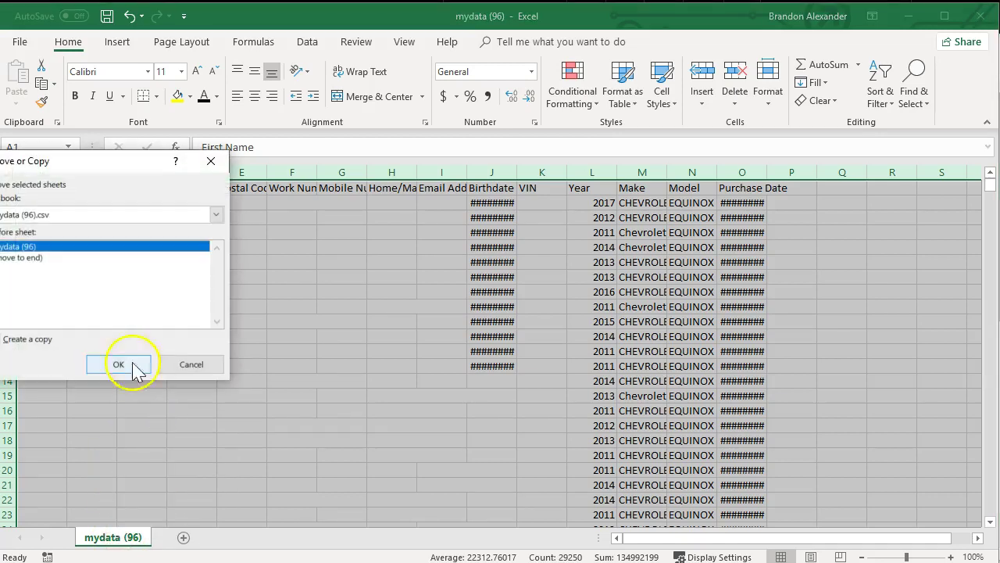
drag(107, 168, 164, 170)
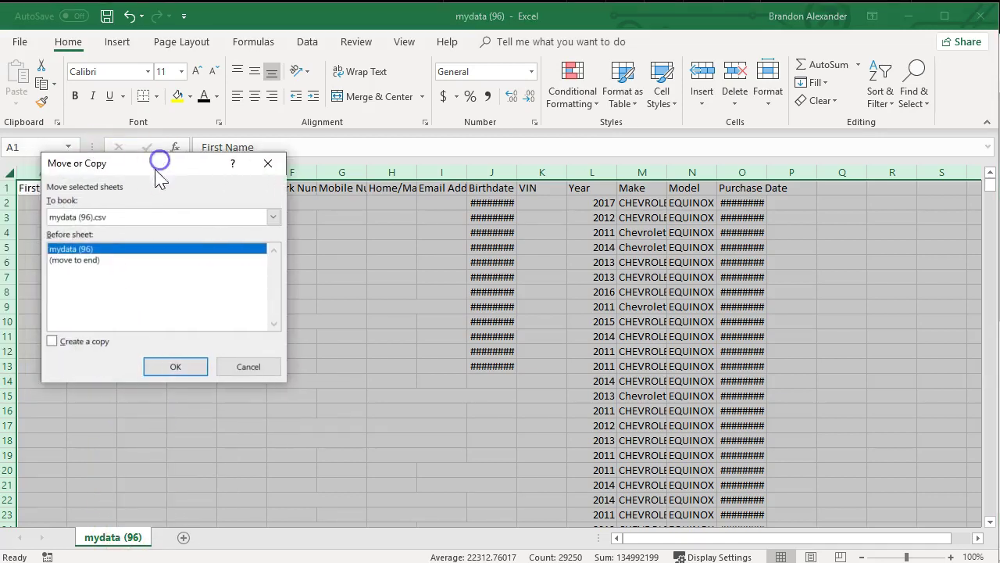
click(85, 219)
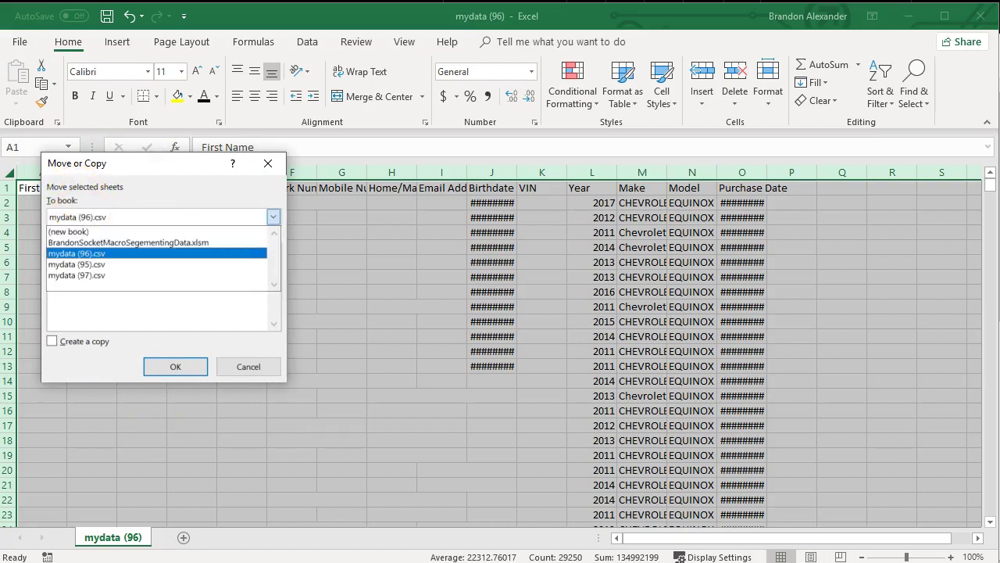
click(92, 238)
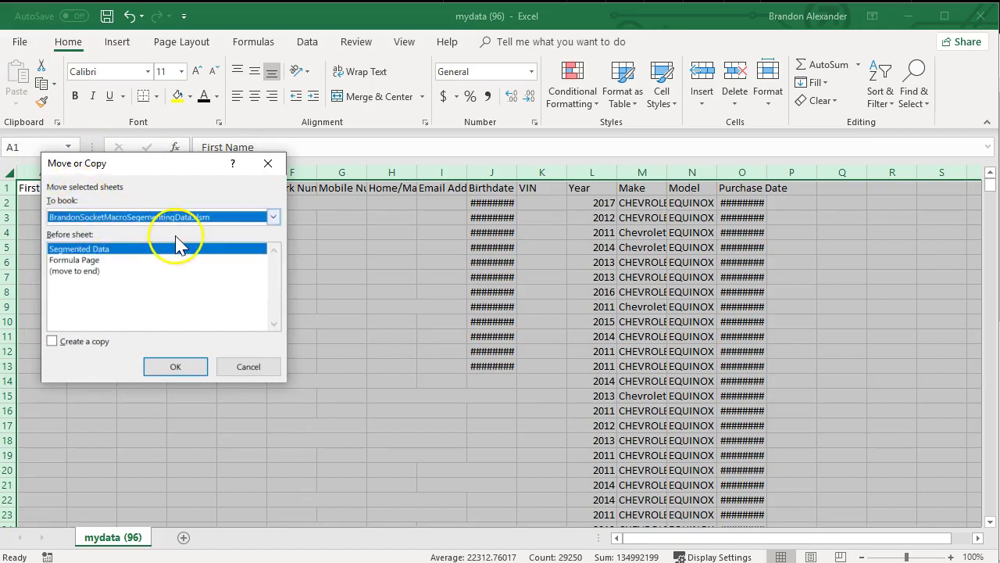
click(75, 260)
click(169, 366)
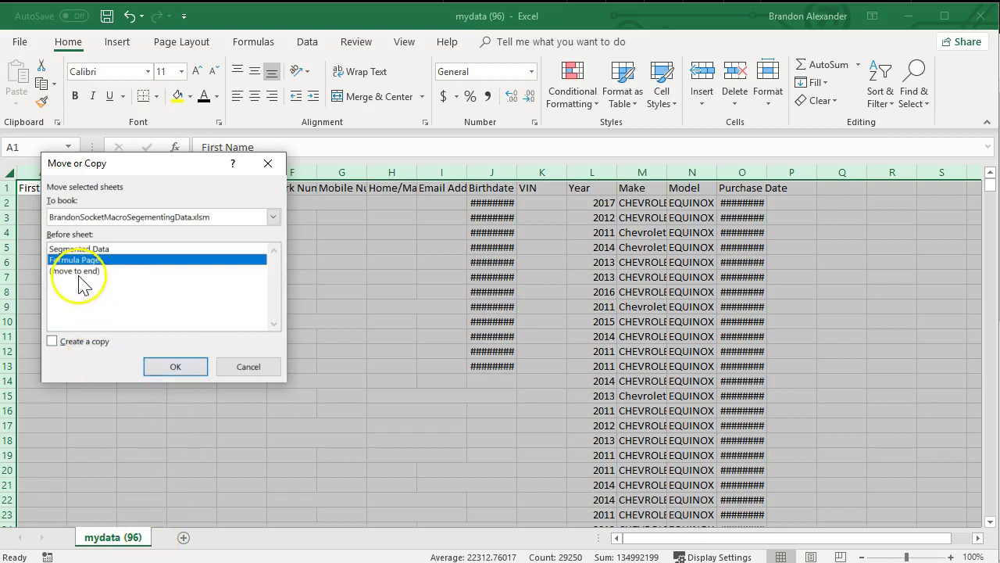
click(172, 367)
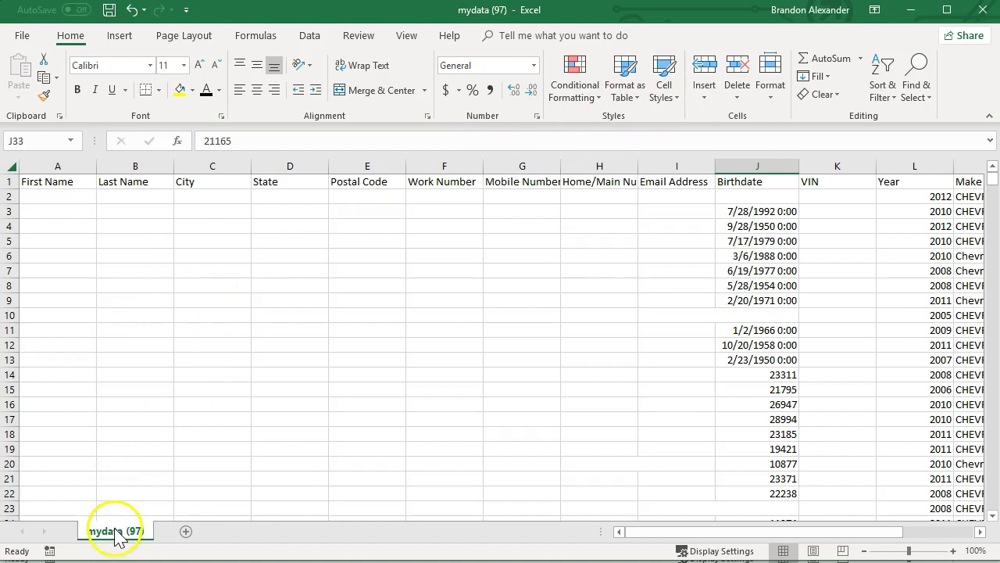
Move the mydata (97) sheet into the macro workbook before Formula Page.
right_click(116, 535)
click(156, 398)
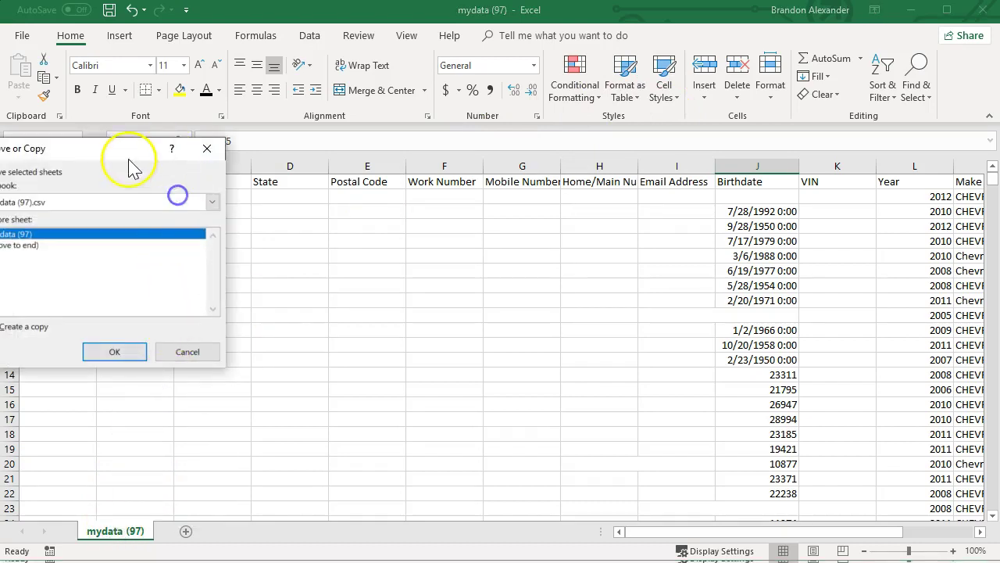
drag(130, 156, 209, 175)
click(201, 218)
click(200, 242)
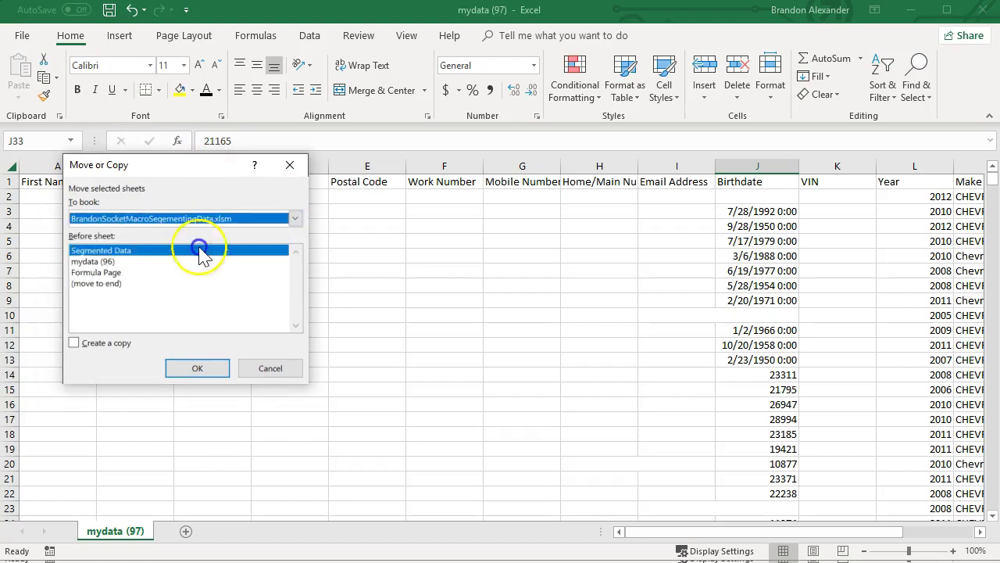
click(139, 272)
click(191, 365)
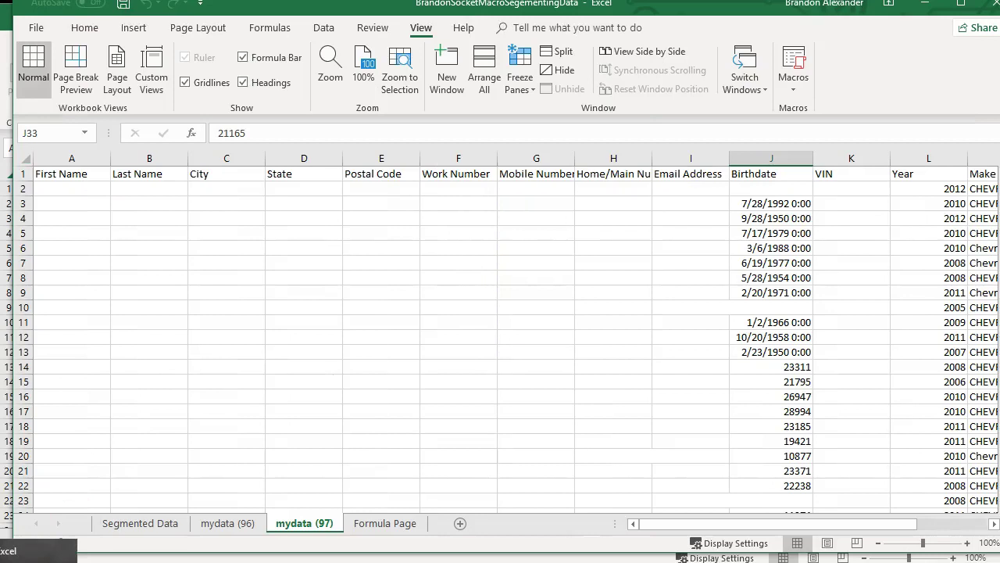
Move the mydata (95) sheet into the macro workbook before Formula Page.
key(alt+Tab)
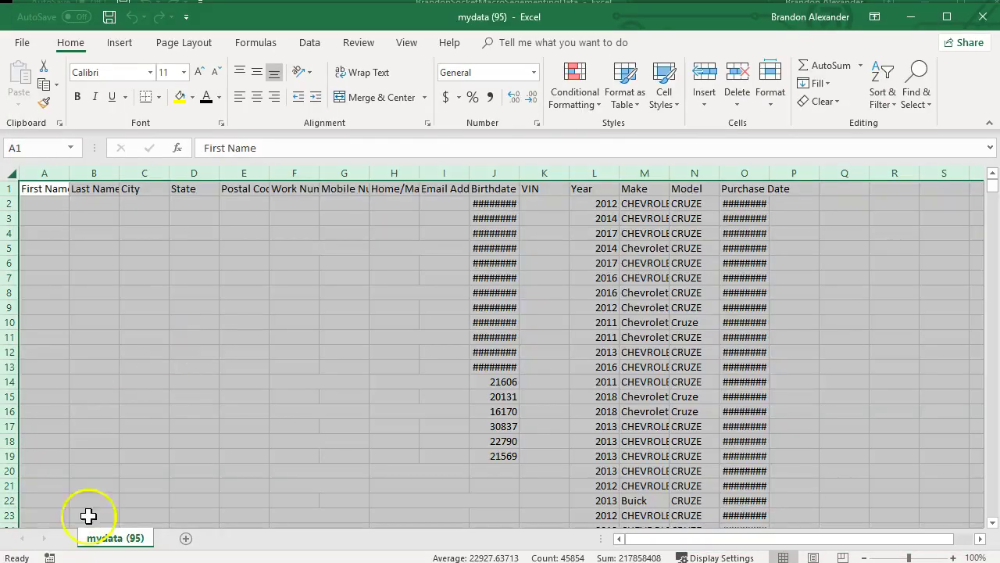
right_click(127, 539)
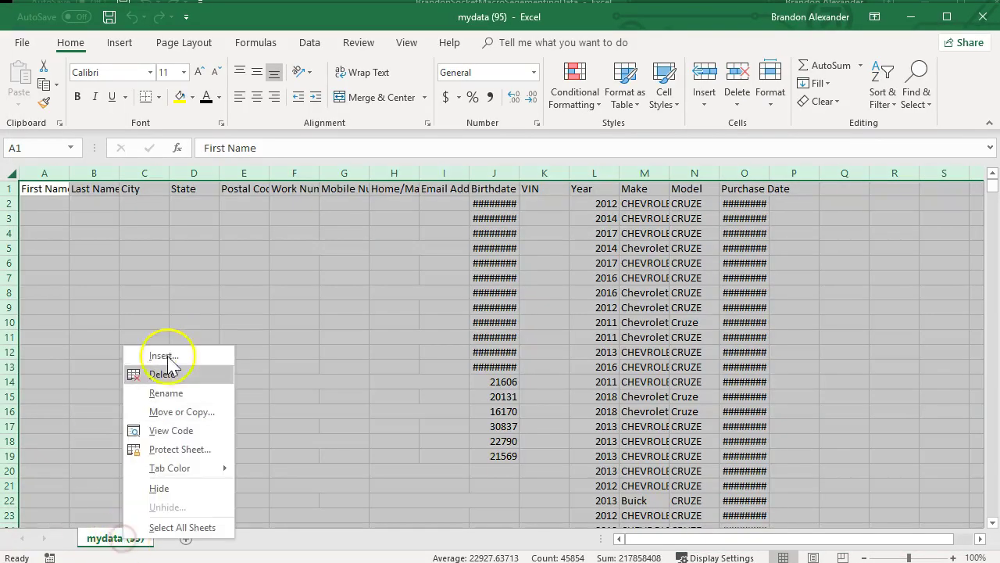
click(172, 411)
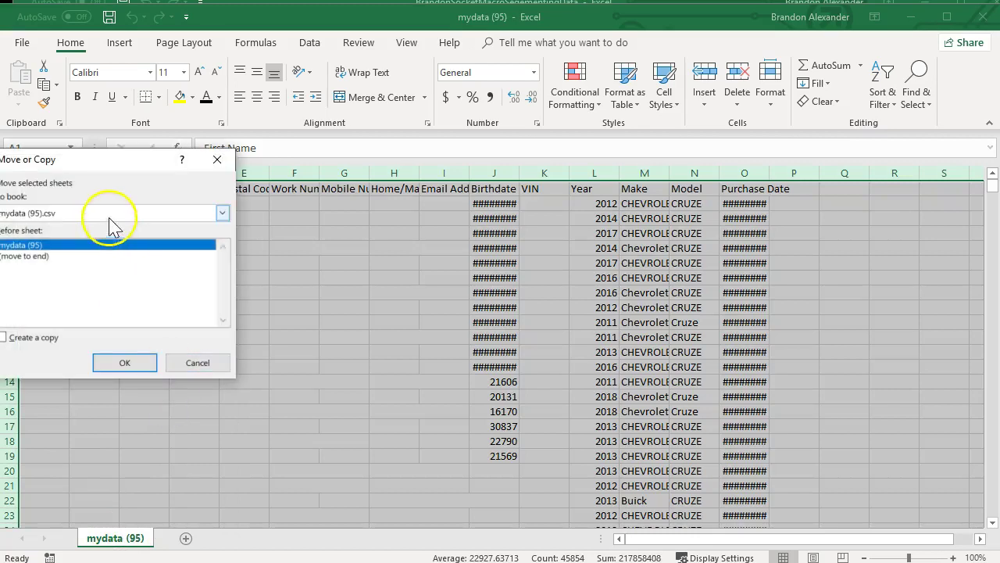
click(109, 214)
click(109, 240)
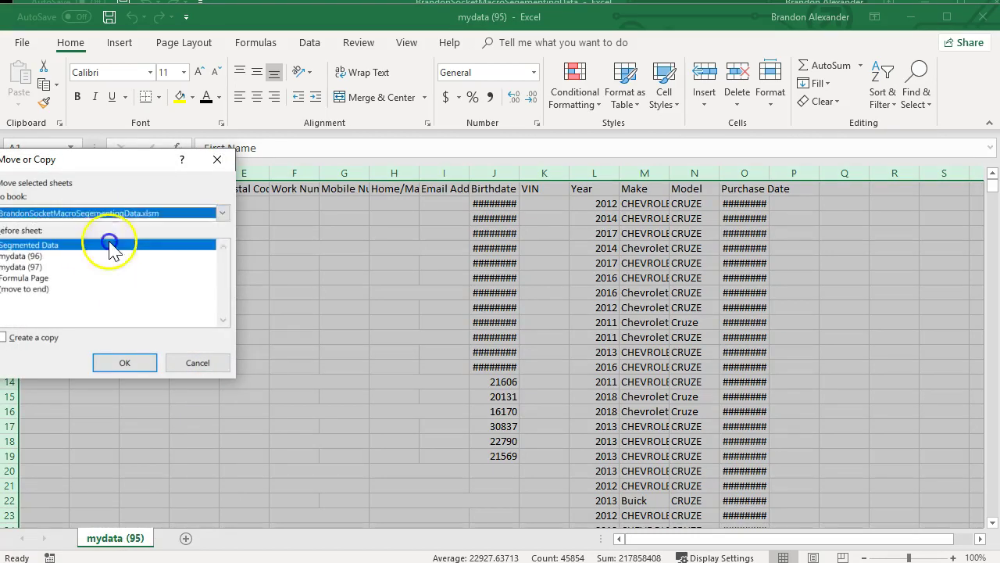
click(90, 278)
click(121, 361)
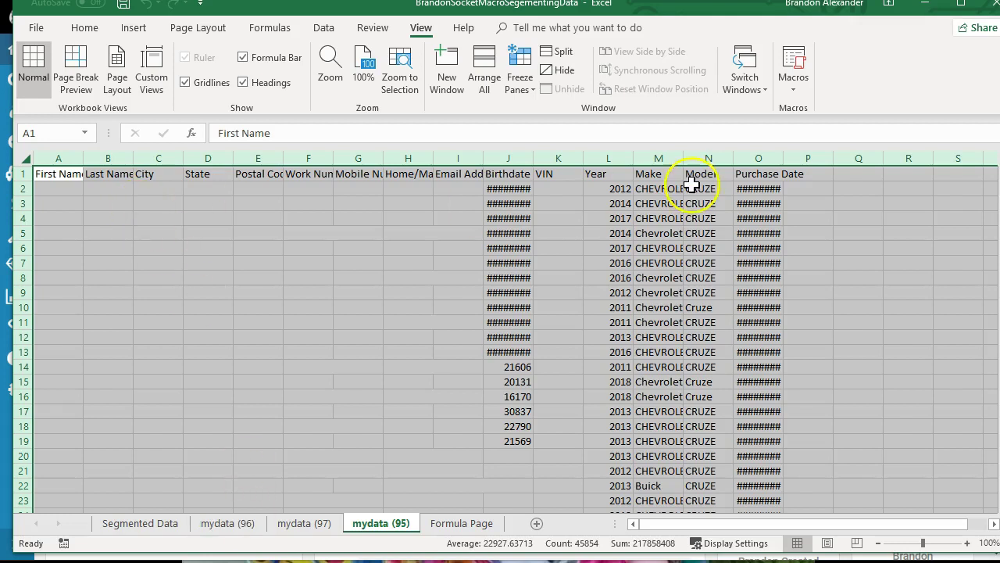
Rename mydata (96) to Sheet1 and mydata (97) to Sheet2.
click(255, 529)
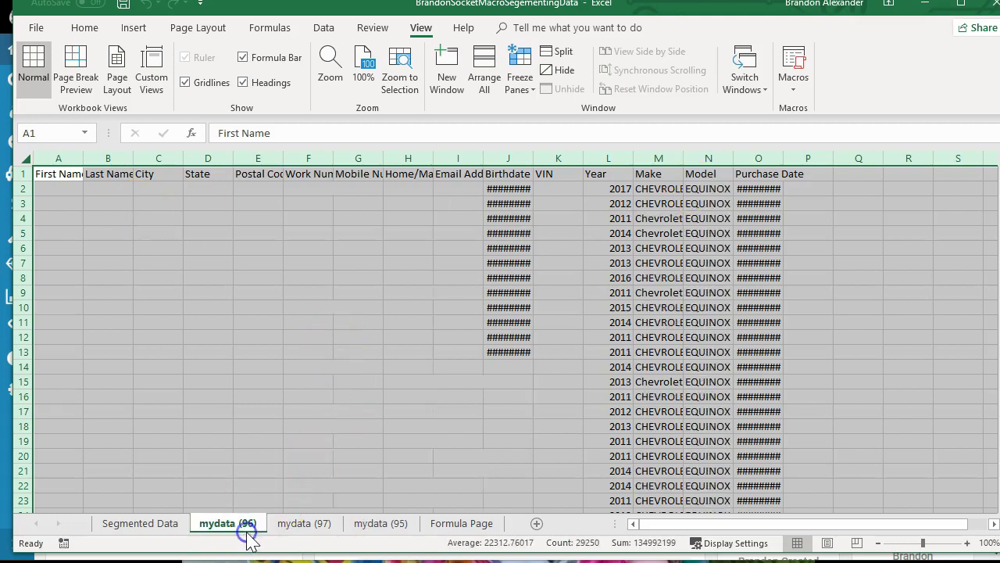
double_click(251, 529)
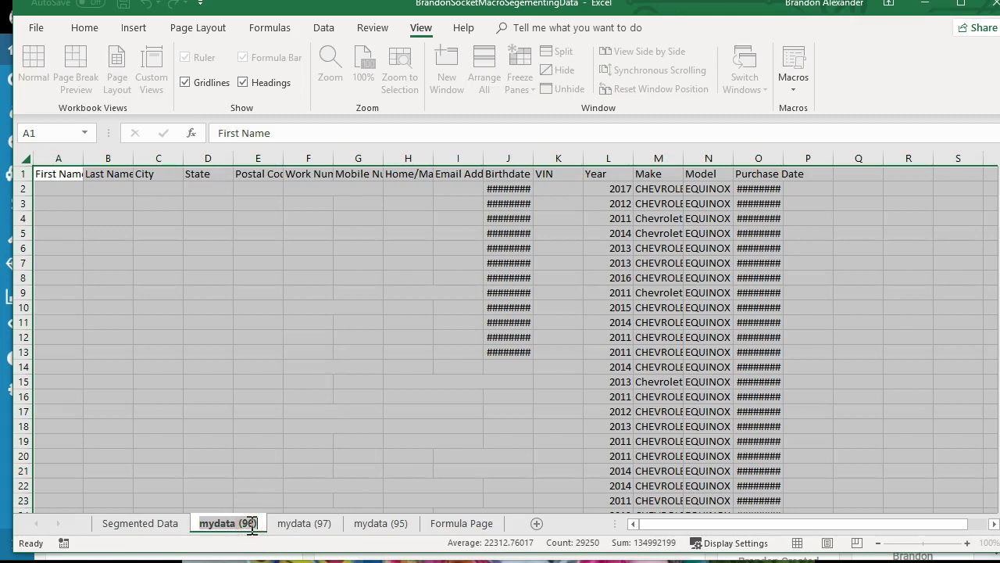
text(Sheet1)
key(Return)
right_click(265, 529)
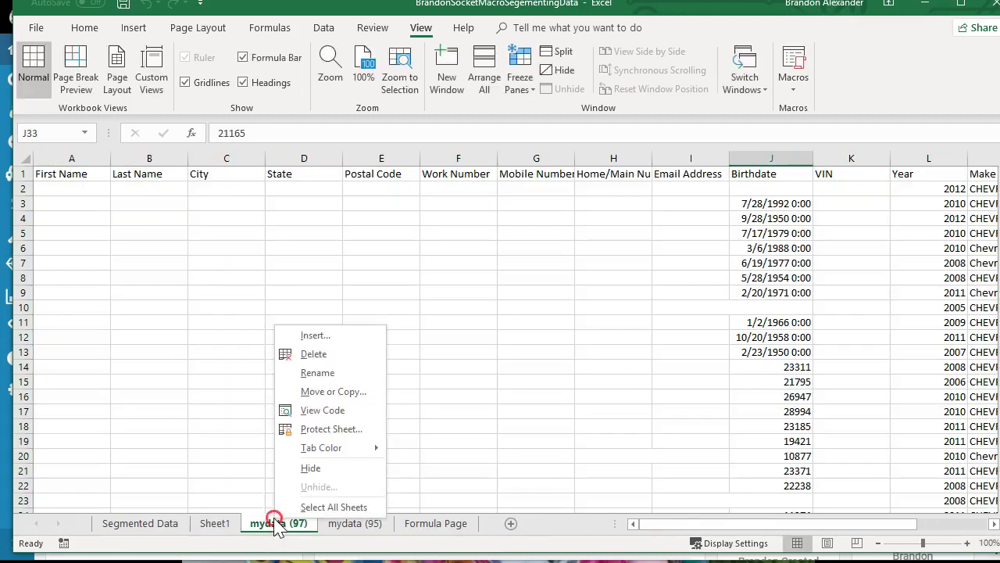
double_click(270, 519)
text(Shee)
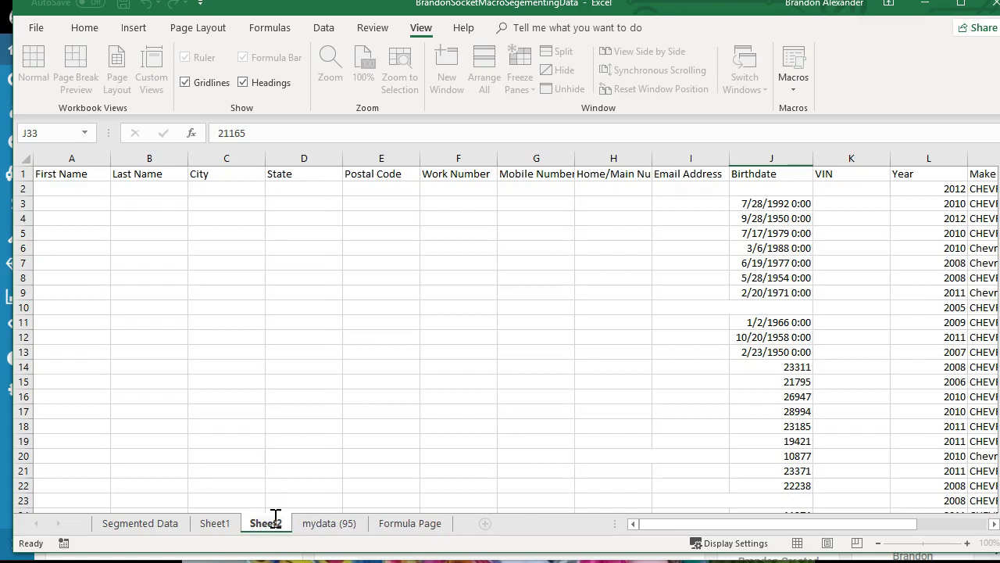
text(t2)
Rename mydata (95) to Sheet3 and return to the Segmented Data sheet.
right_click(336, 530)
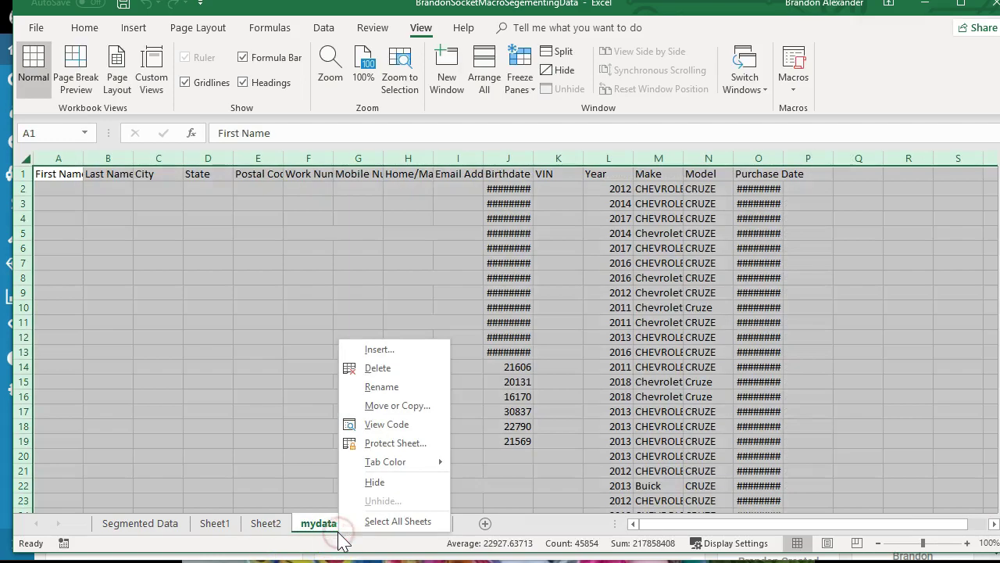
double_click(338, 532)
text(Sheet3)
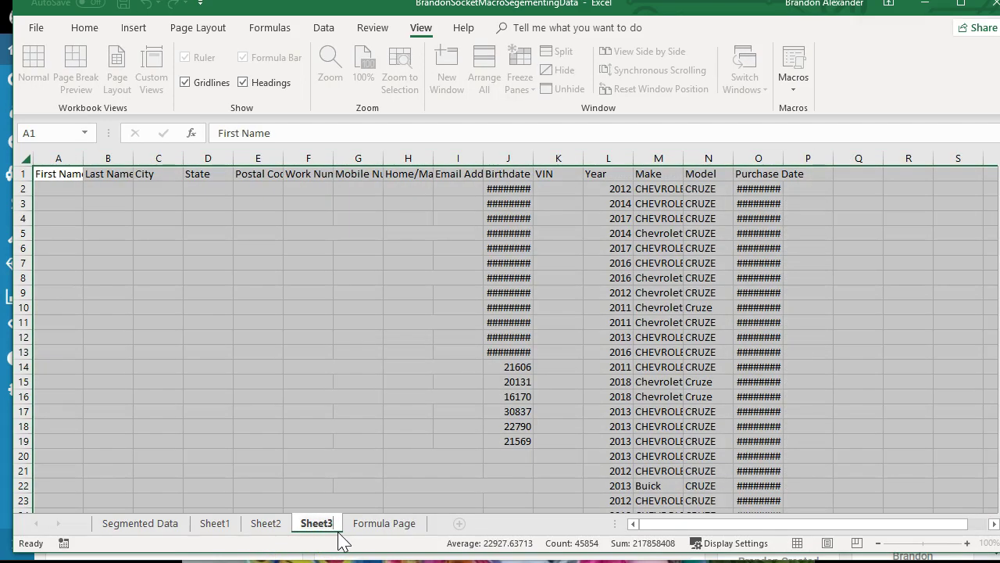
click(368, 539)
click(160, 527)
click(160, 527)
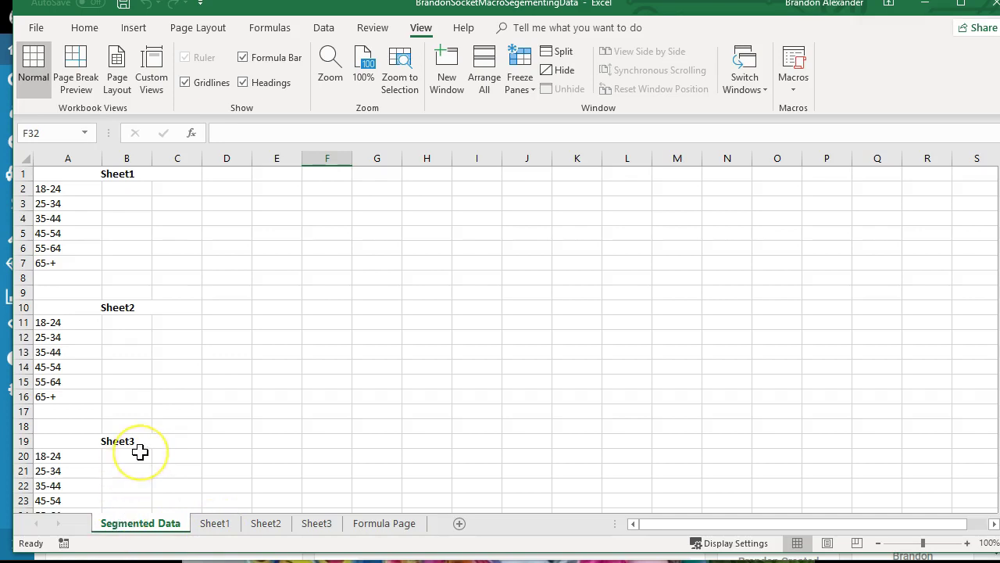
Run the segmenting macro with Ctrl+Shift+M, then check Sheet1's new Days/Age/Range columns.
scroll(138, 451, down, 3)
scroll(138, 451, up, 3)
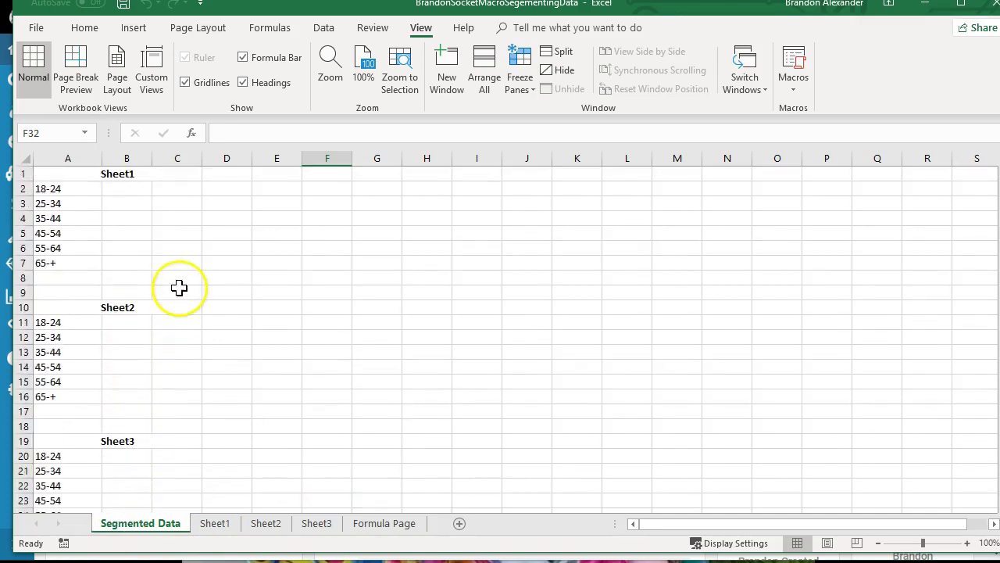
click(419, 235)
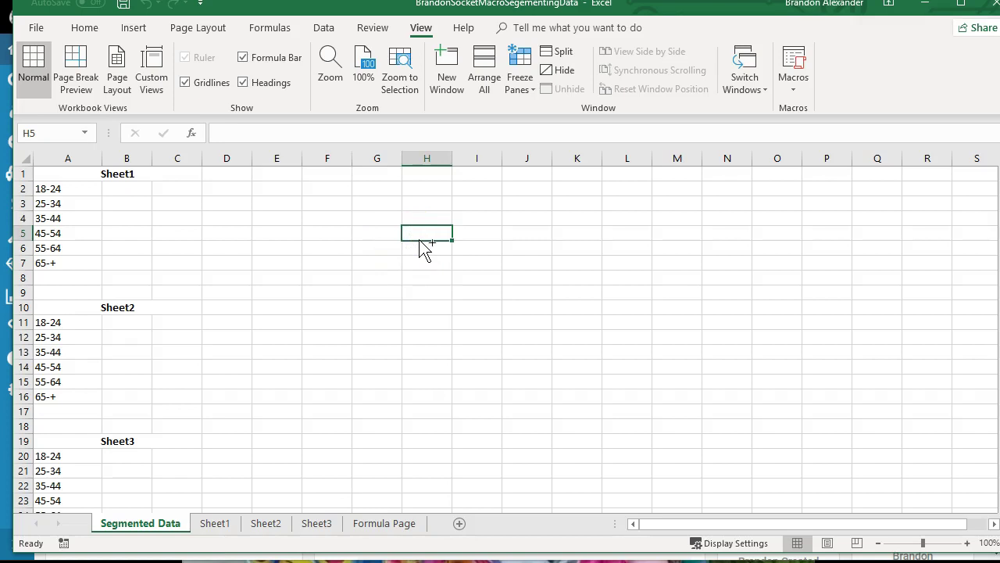
key(ctrl+shift+m)
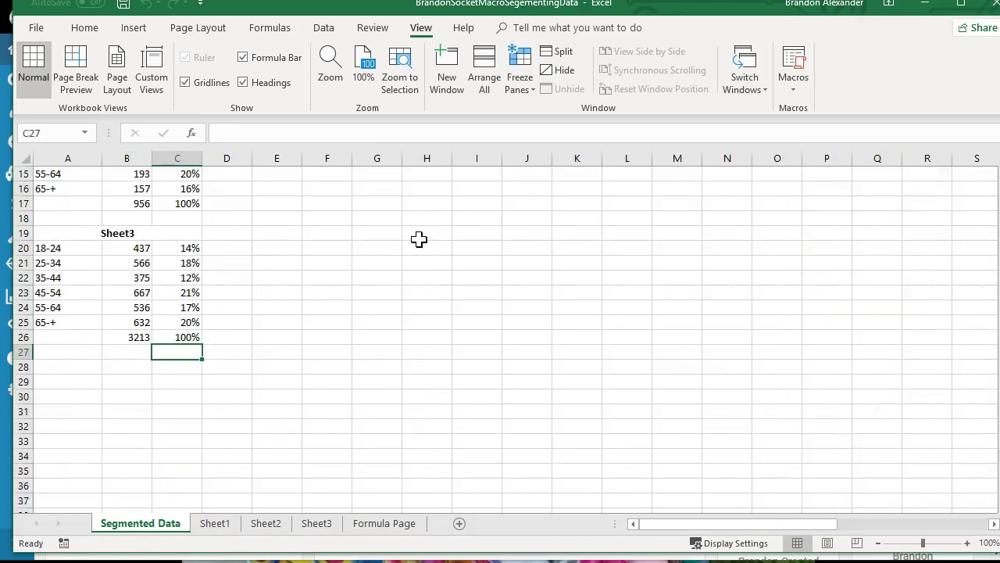
scroll(419, 239, up, 5)
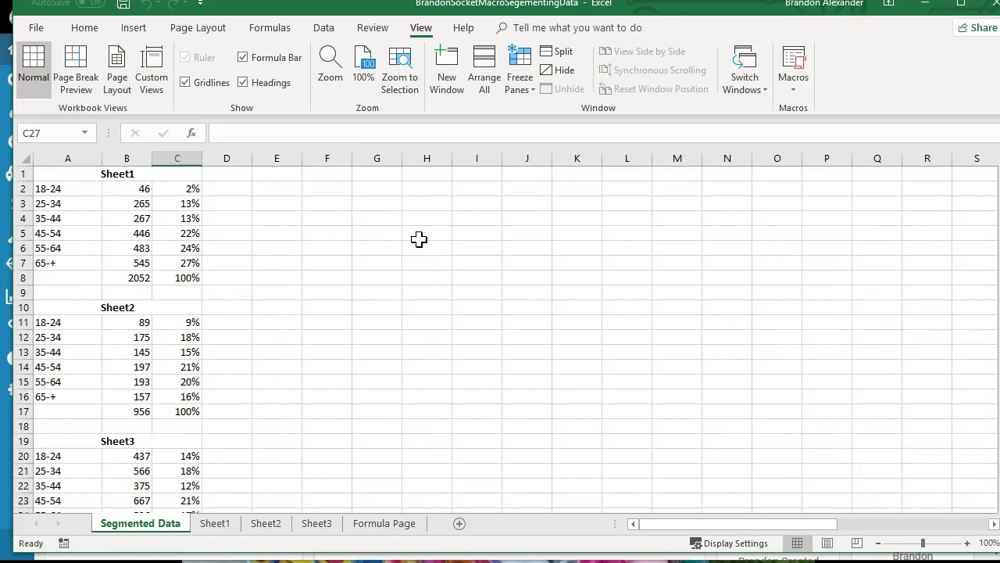
ctrl+scroll(419, 239, down, 1)
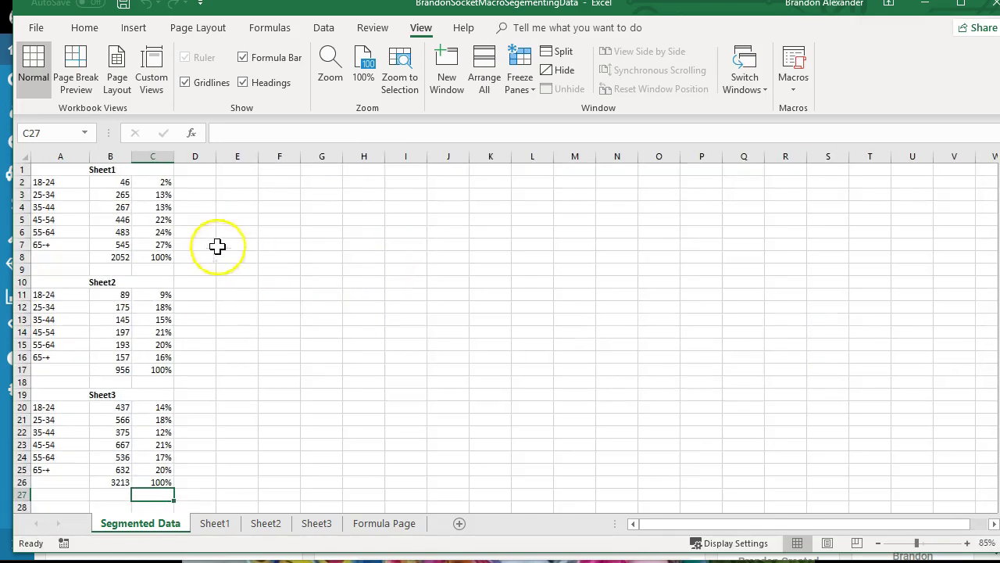
click(228, 525)
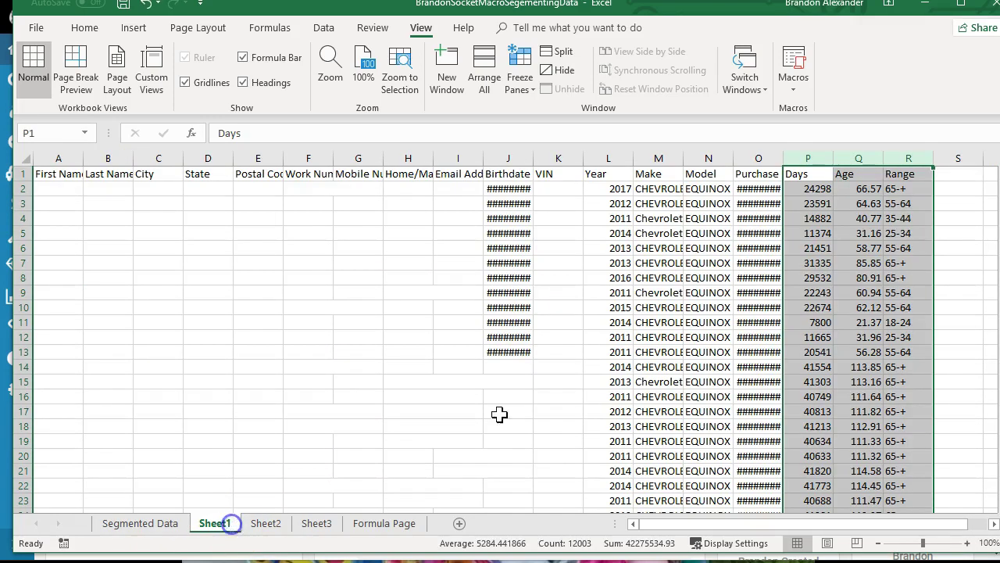
click(172, 529)
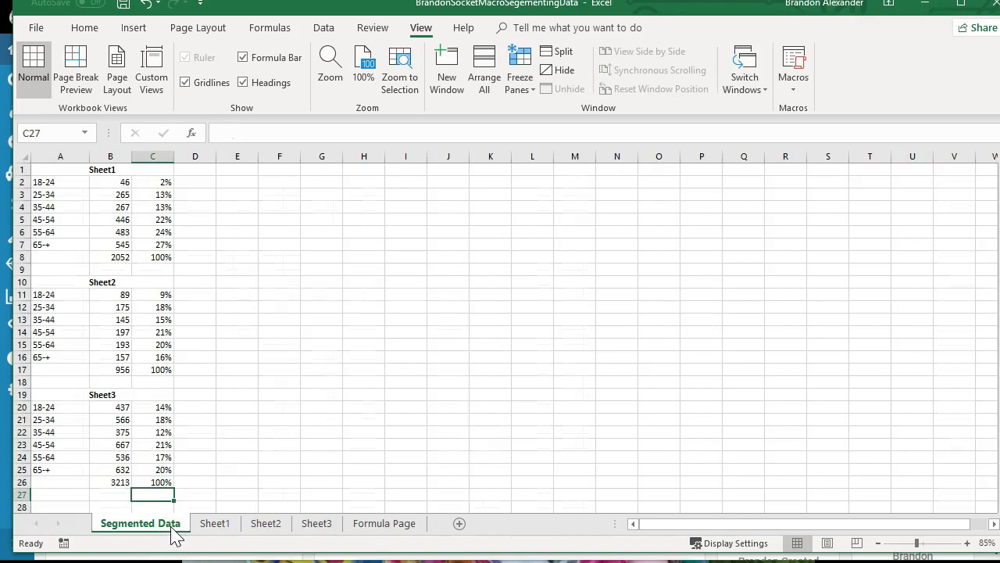
click(90, 168)
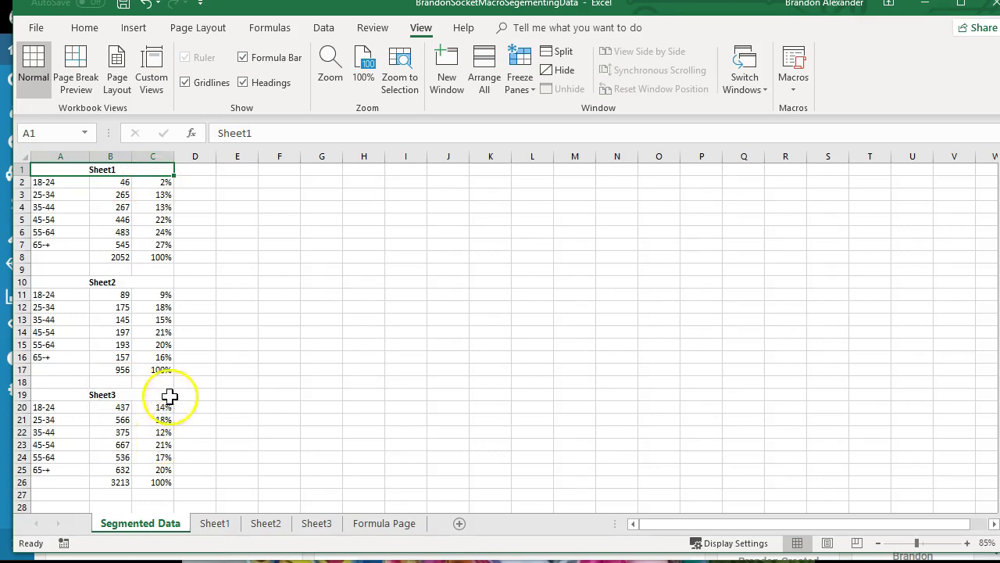
click(156, 181)
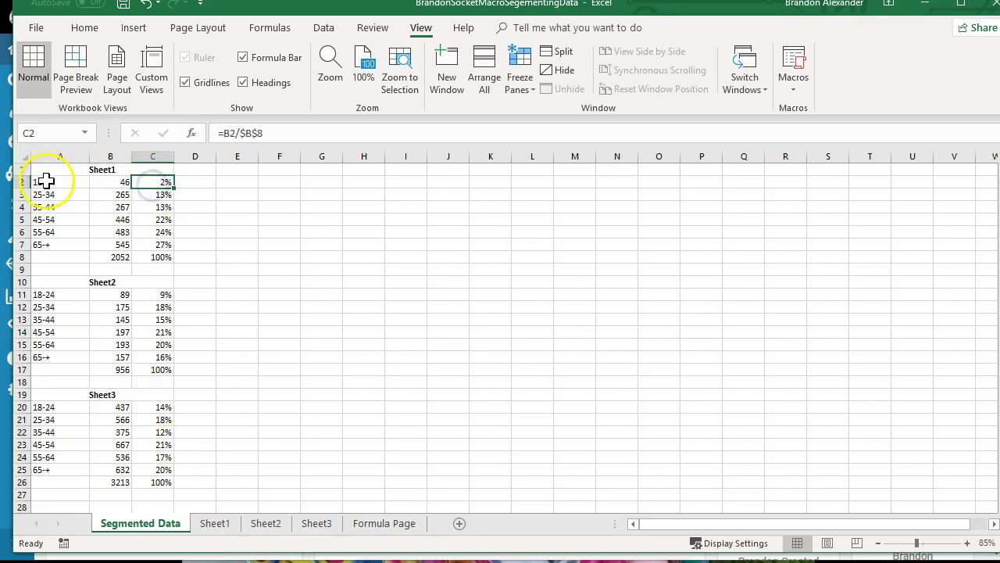
drag(47, 182, 151, 186)
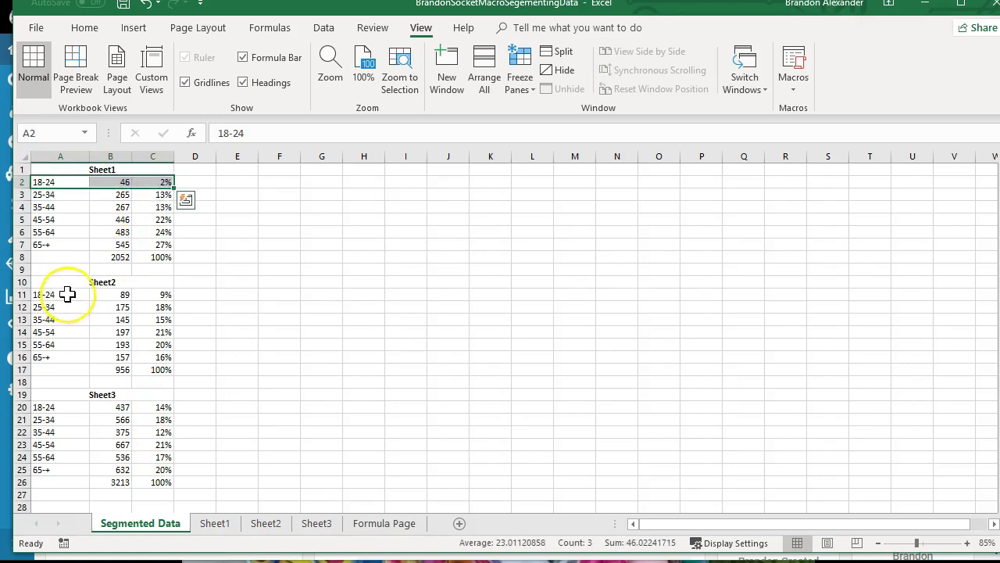